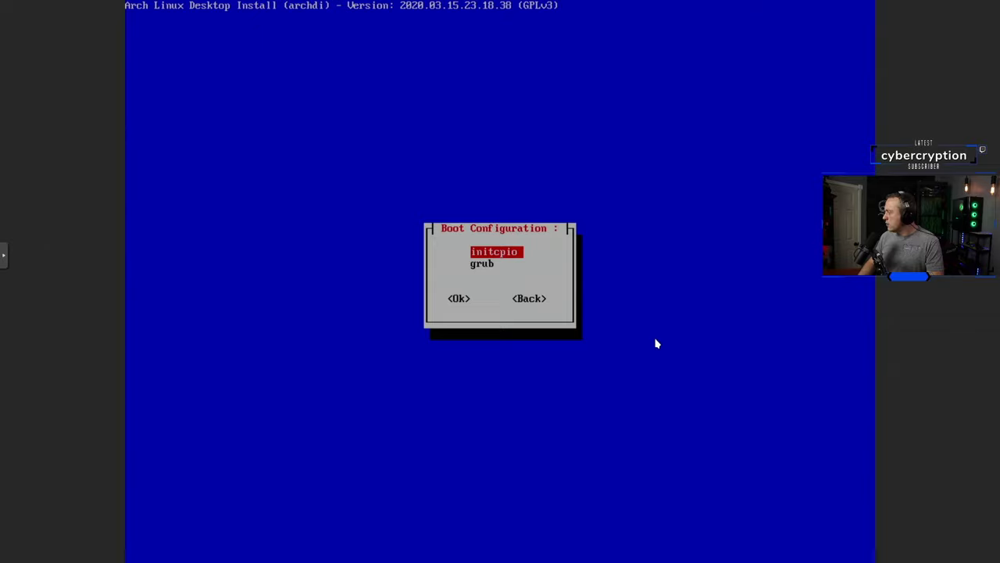
Back out of the boot configuration and config menus and exit the archdi desktop install script.
key(Down)
key(Tab)
key(Tab)
key(Return)
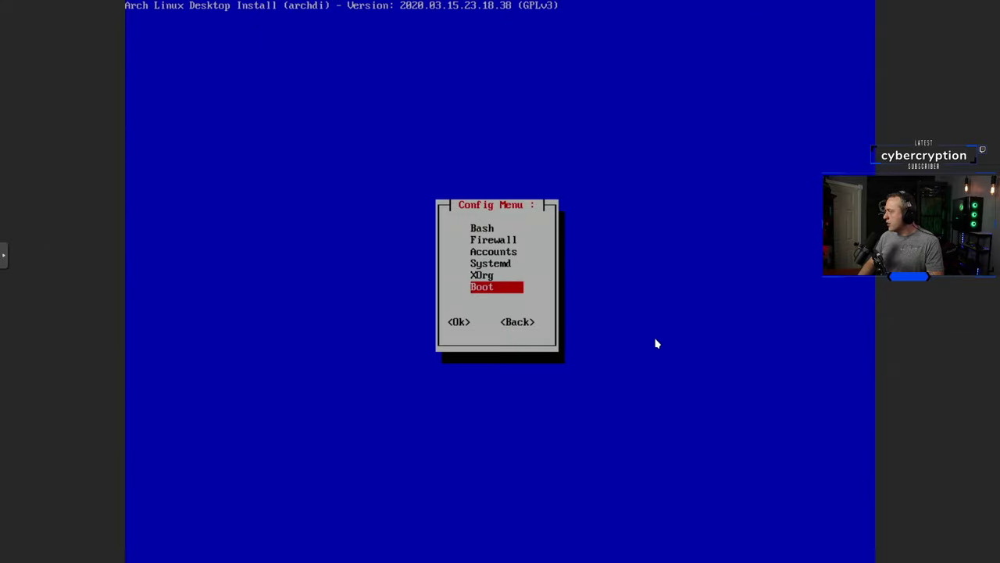
key(Tab)
key(Tab)
key(Return)
key(Tab)
key(Tab)
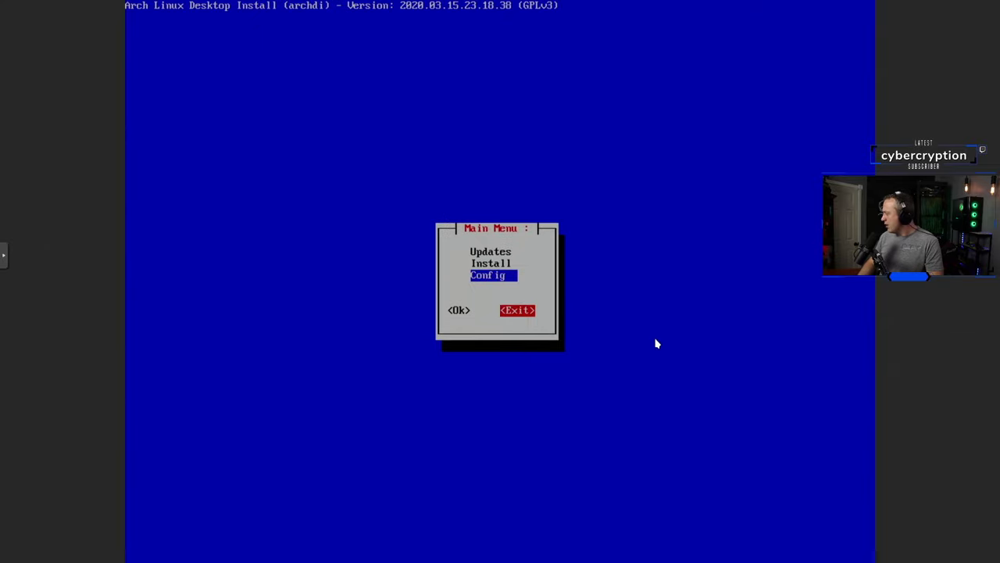
key(Return)
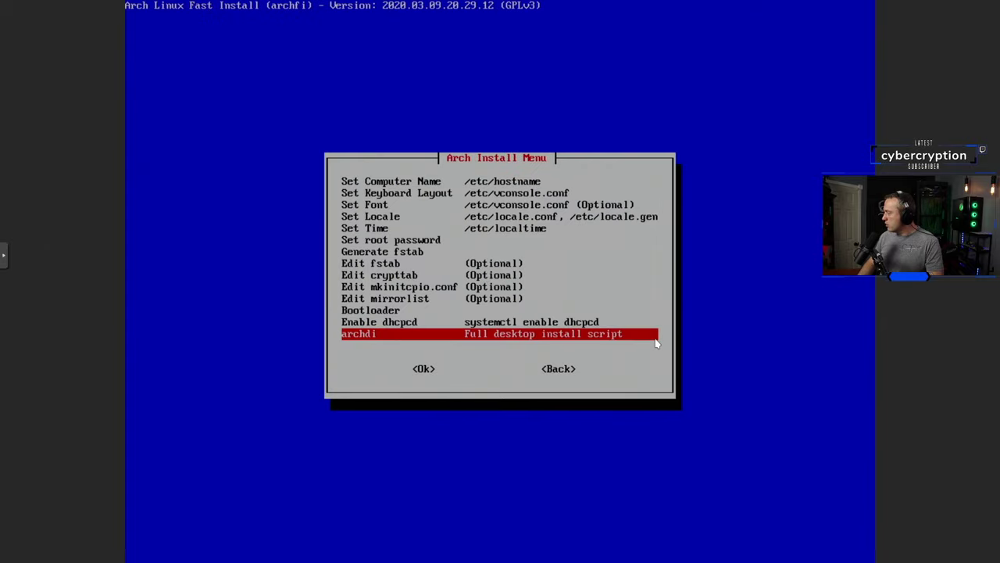
Leave the Arch install menu and unmount the installation partitions.
key(Tab)
key(Tab)
key(Return)
key(Tab)
key(Tab)
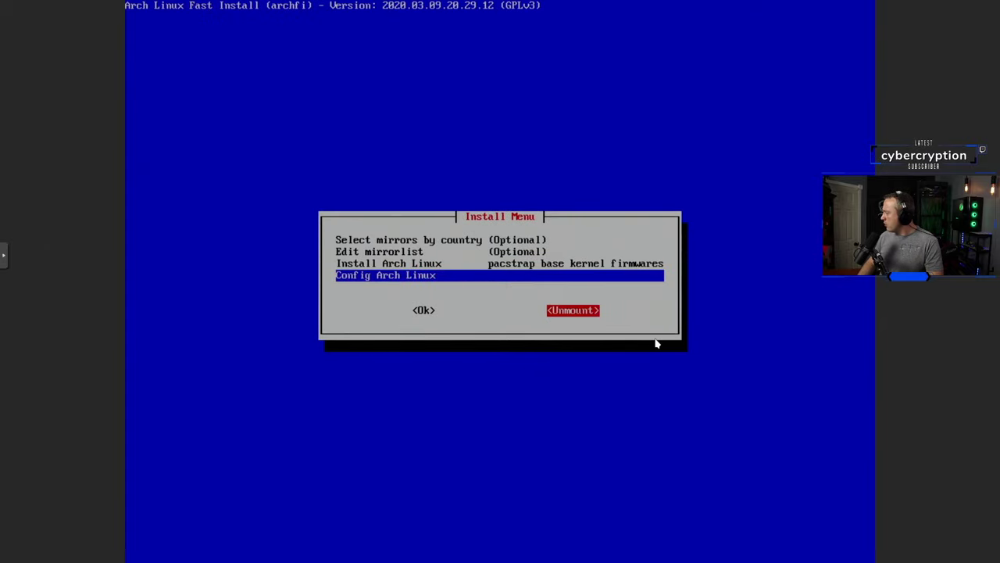
key(Return)
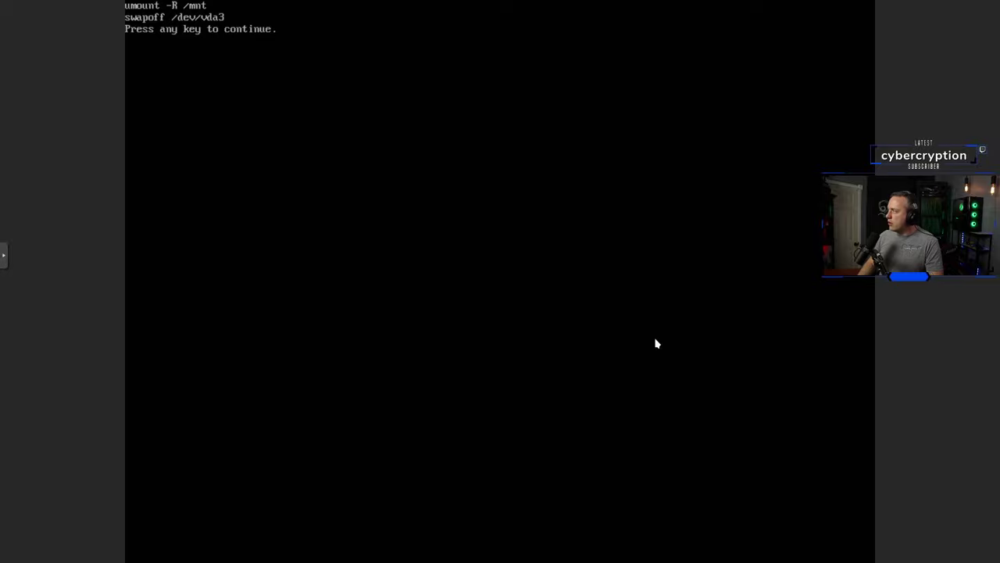
key(Return)
Return to the installer's main menu and reboot the machine, confirming the reboot.
key(Tab)
key(Tab)
key(Return)
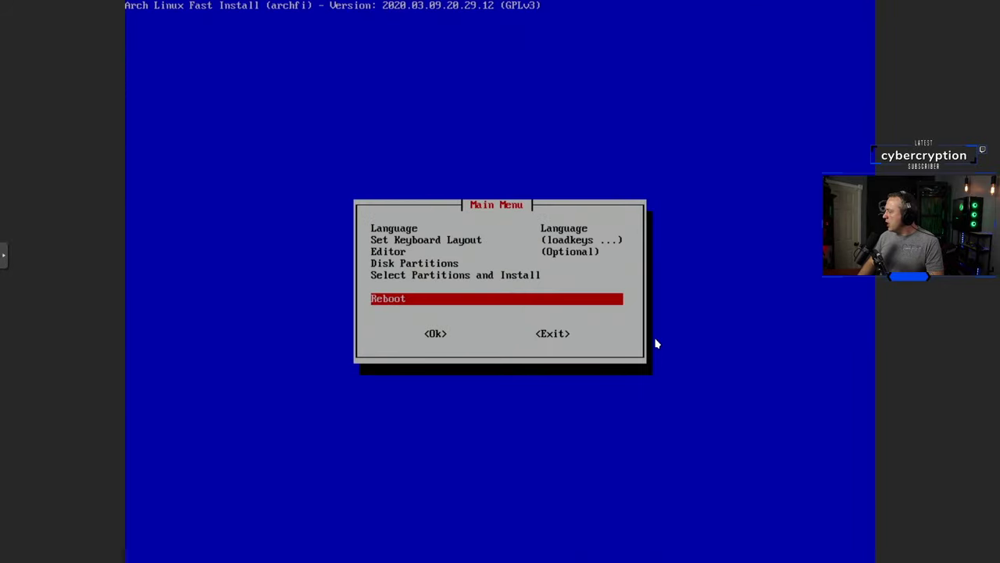
key(Return)
key(Tab)
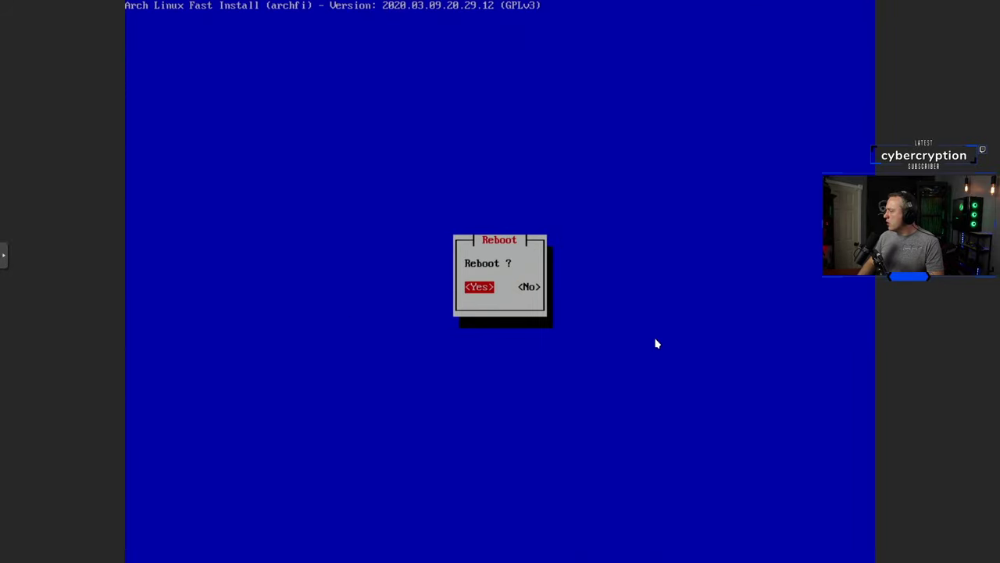
key(Return)
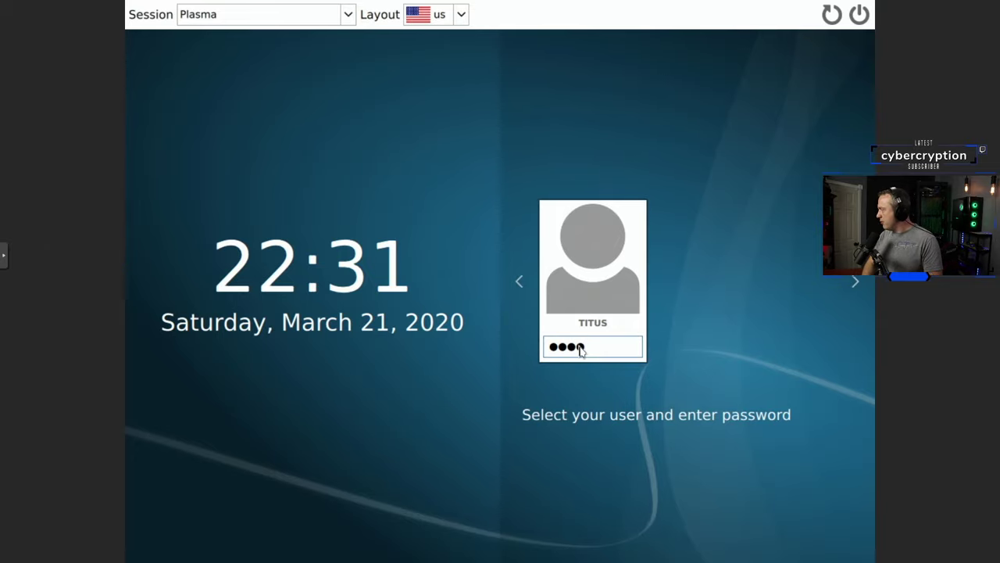
Log in to the Plasma session with the account password.
key(Return)
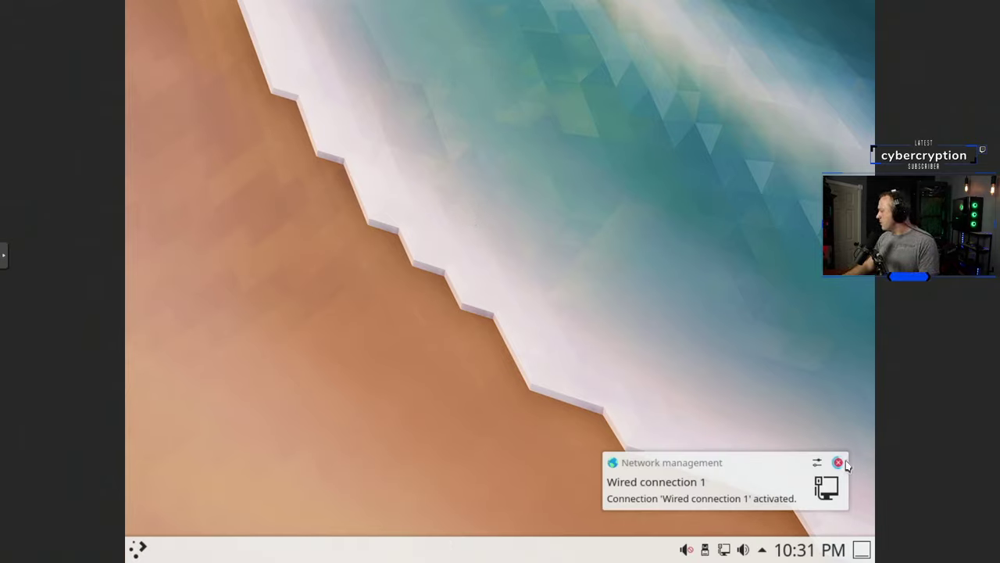
right_click(384, 202)
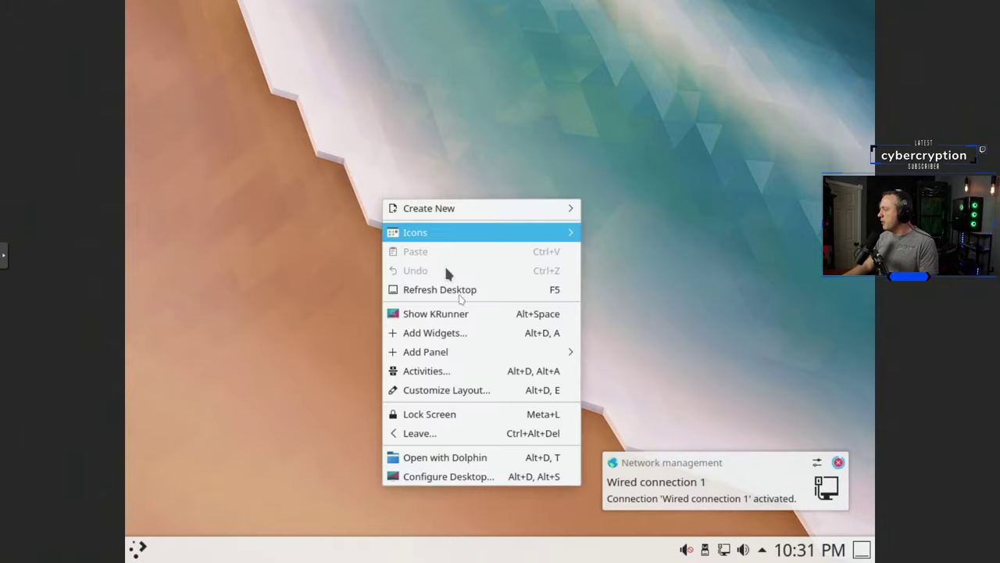
click(439, 476)
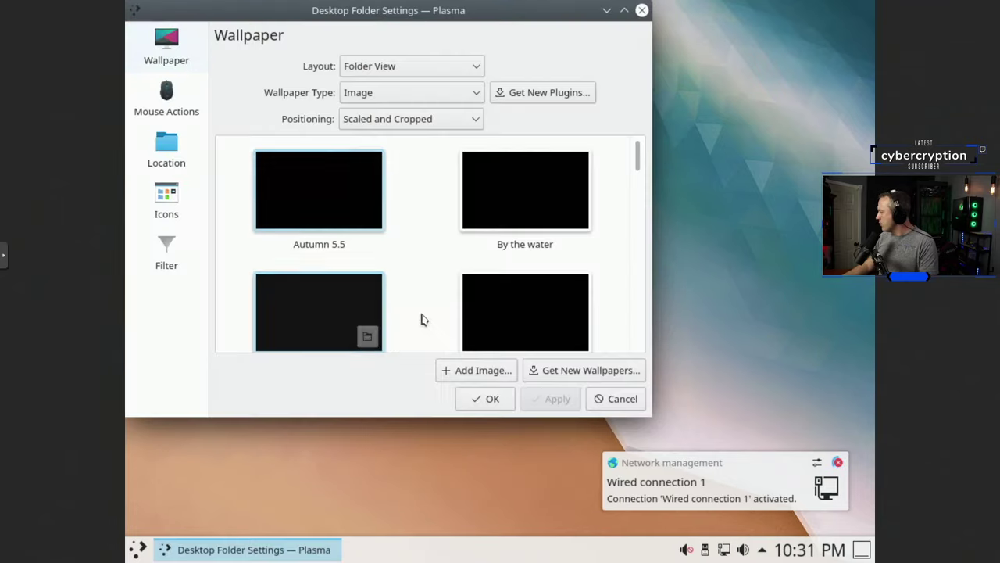
click(642, 10)
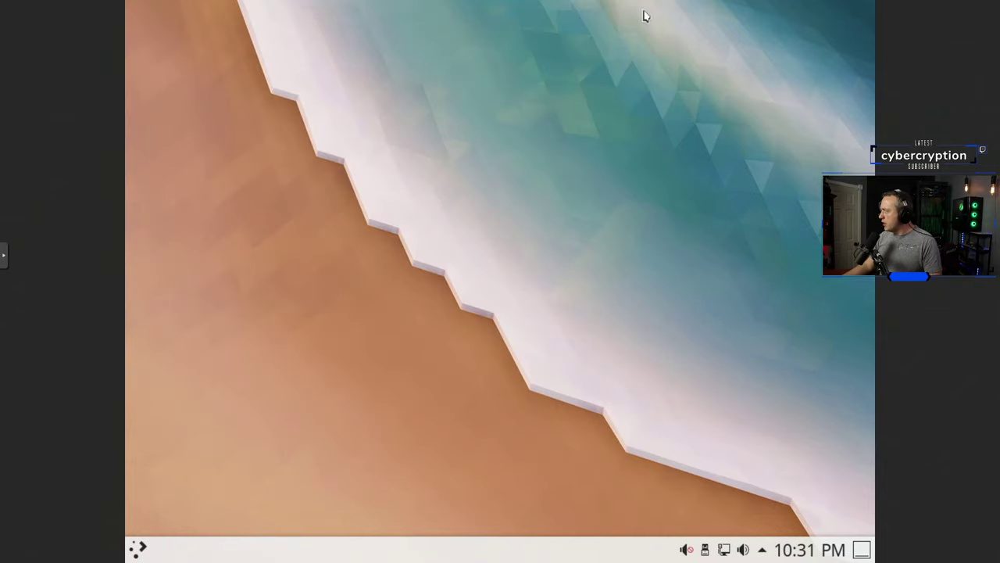
Set the display resolution to 1360x768 in System Settings, apply it and close the window.
click(141, 551)
mouse_move(273, 498)
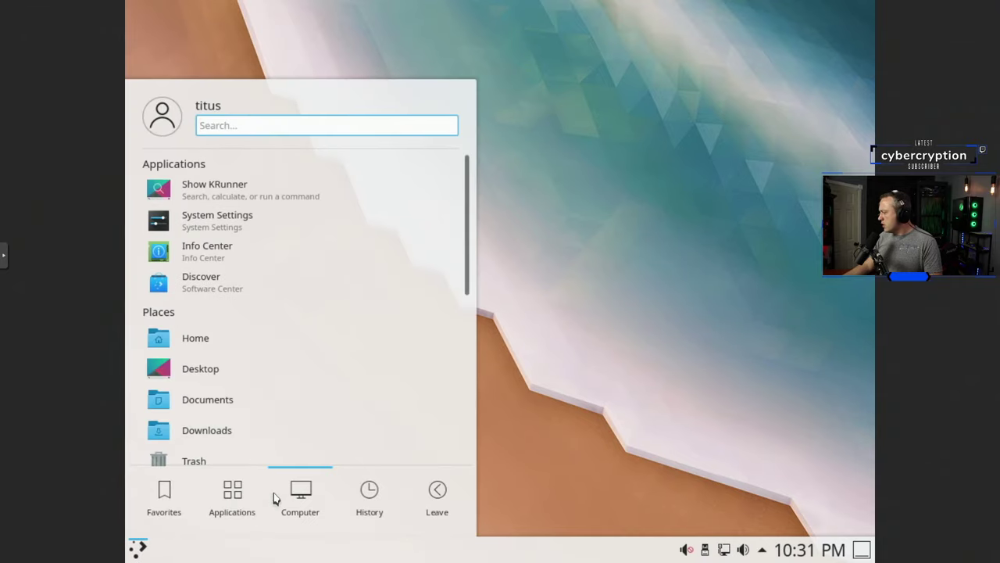
click(217, 222)
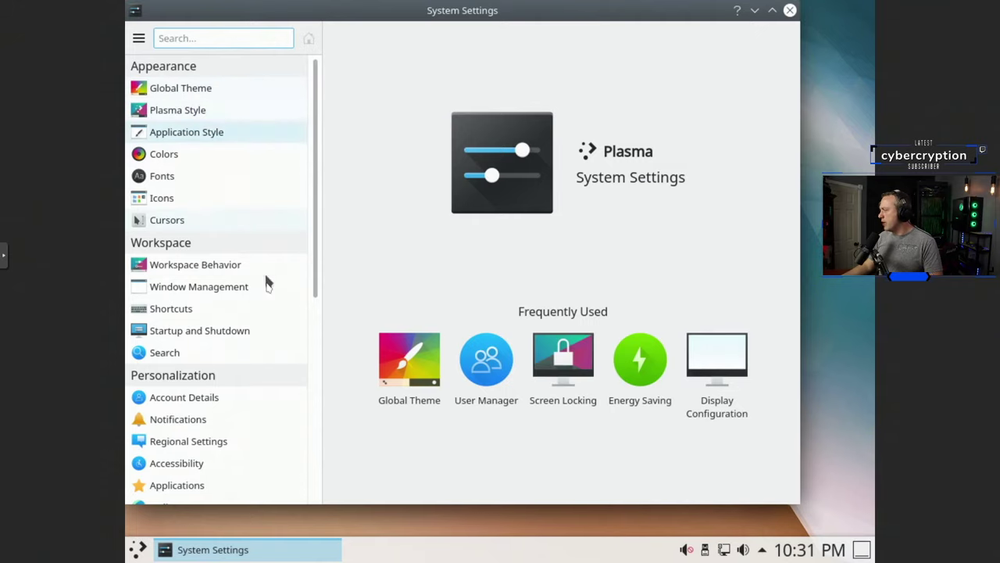
scroll(266, 285, down, 3)
scroll(264, 287, down, 3)
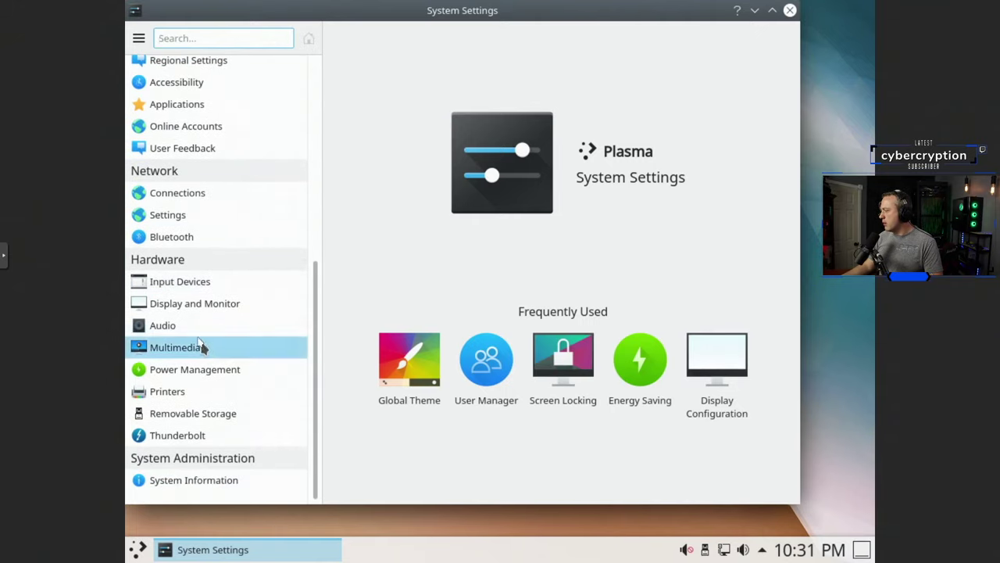
click(192, 307)
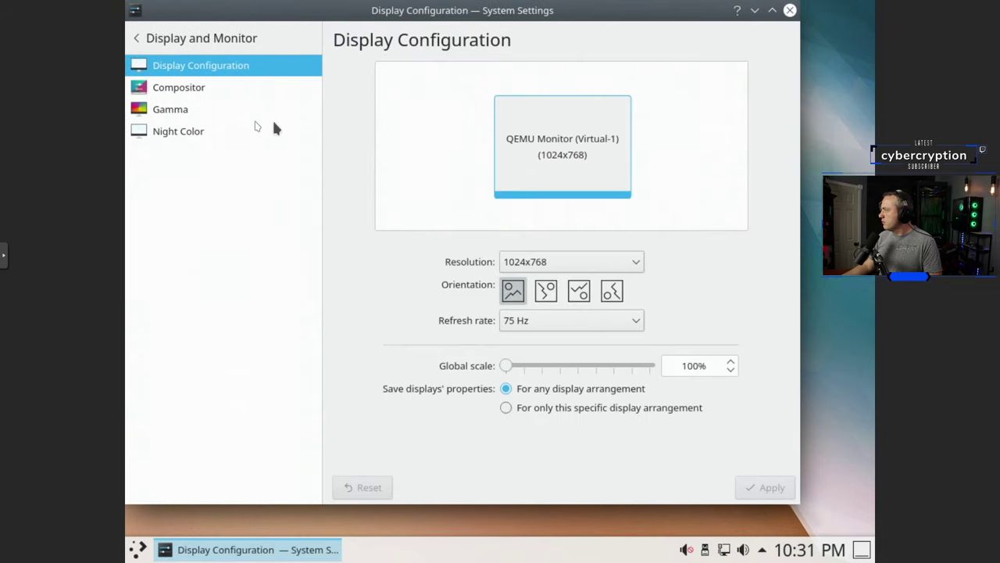
click(593, 263)
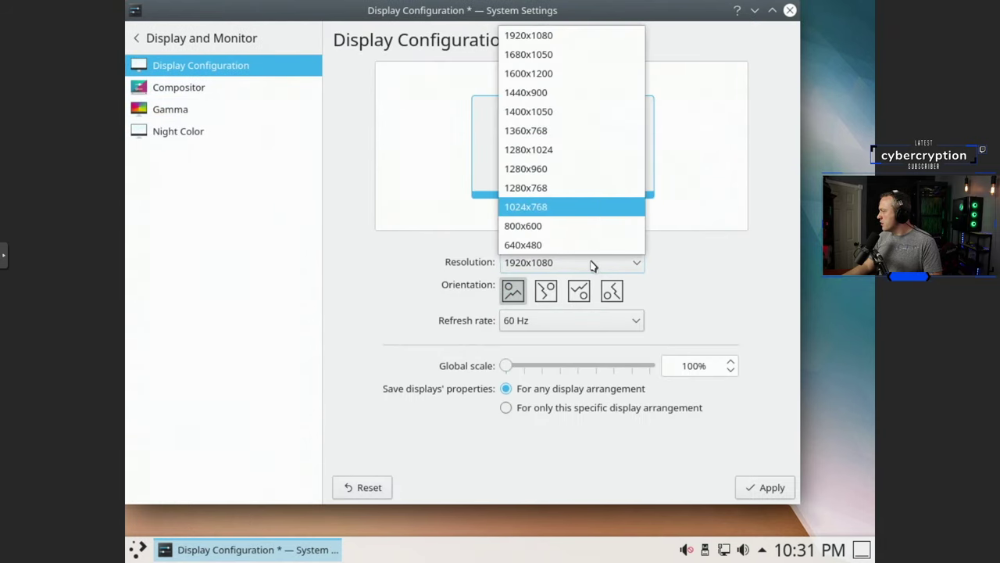
click(549, 136)
click(762, 487)
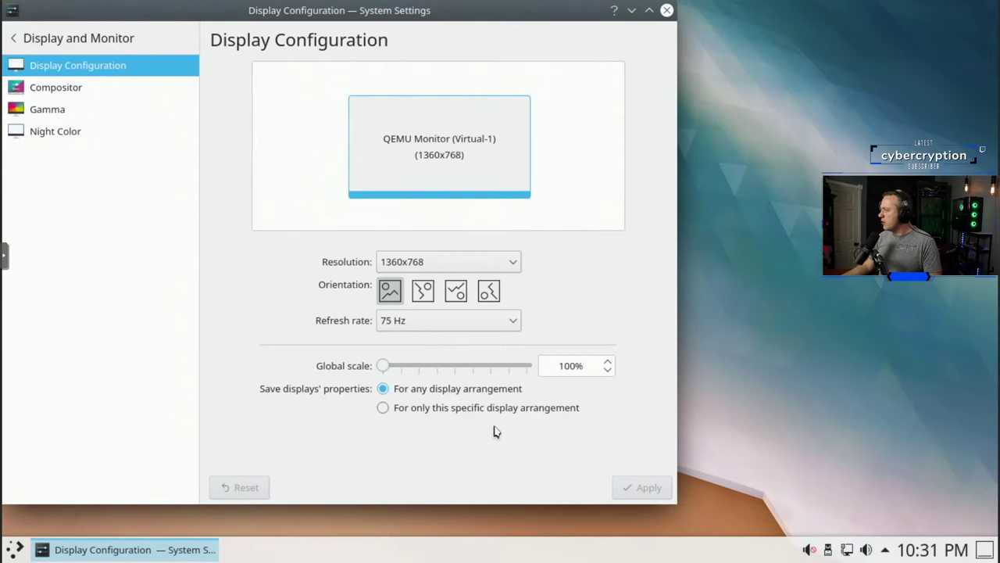
click(666, 11)
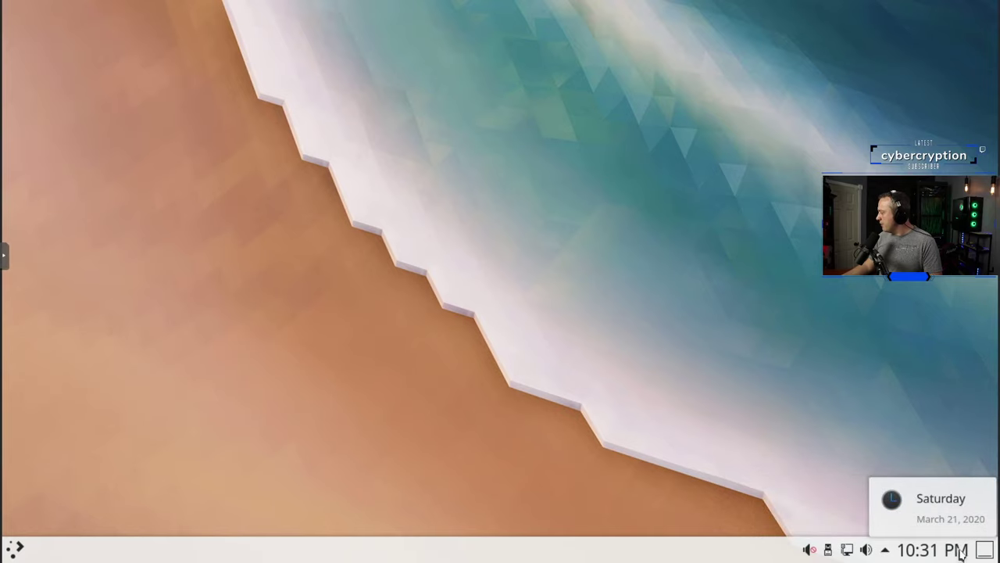
Look through the application launcher and its general settings, and cancel the settings dialog.
click(15, 549)
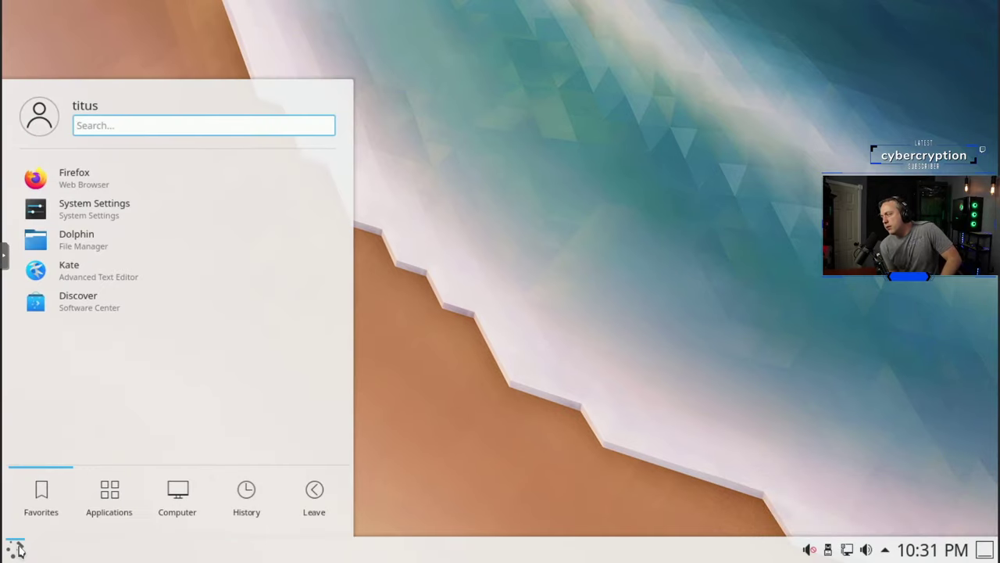
click(114, 509)
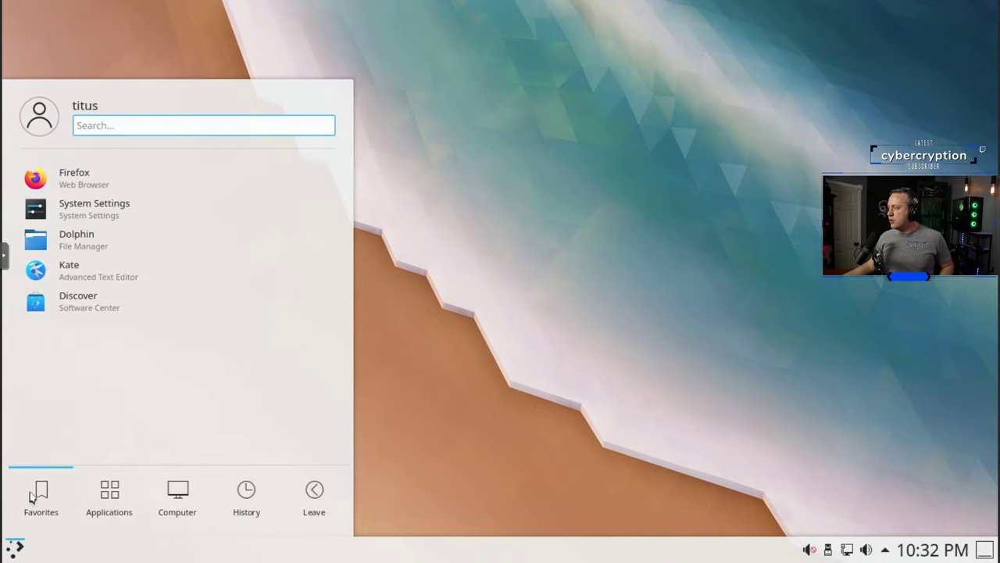
right_click(16, 552)
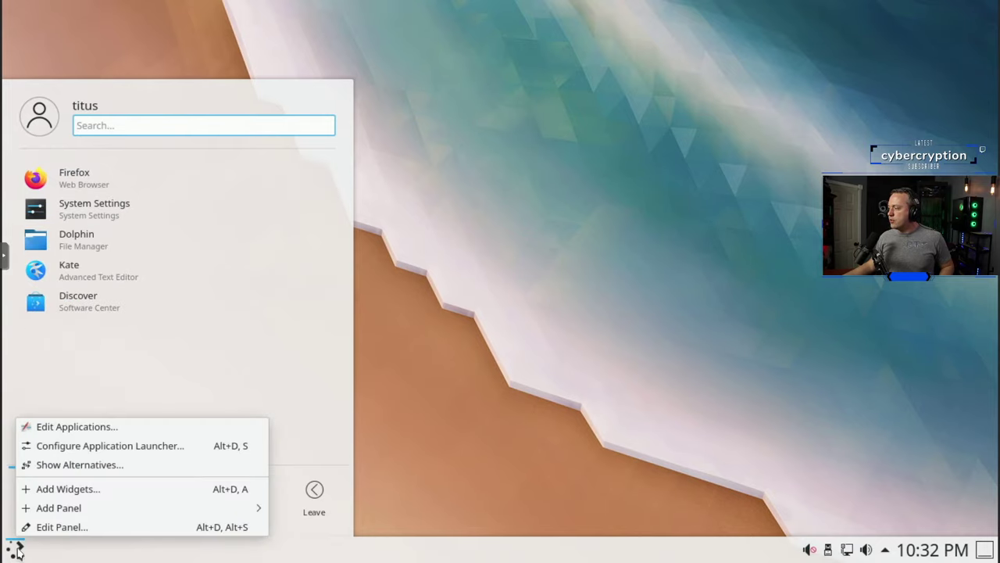
click(71, 452)
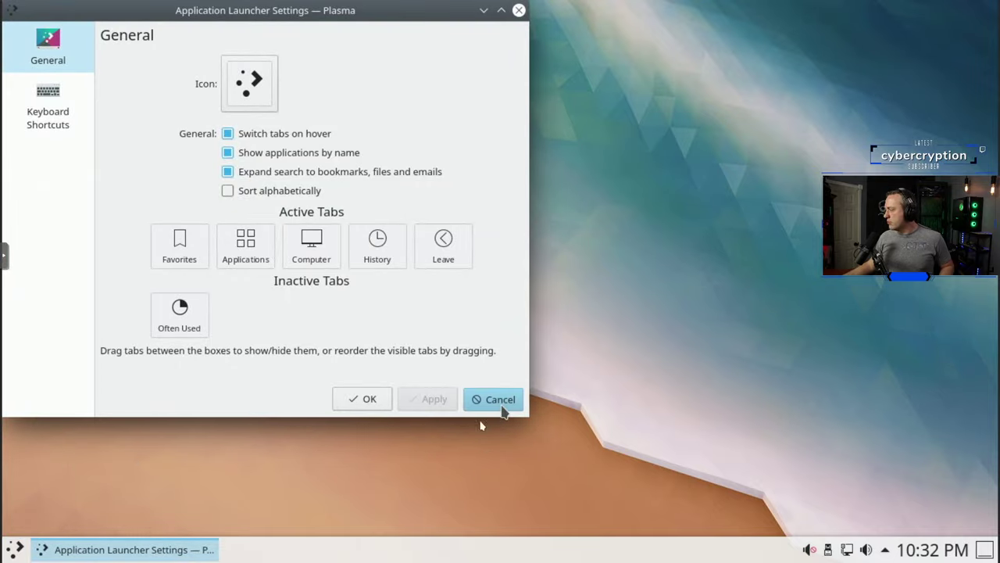
click(500, 402)
Replace the application launcher with the alternative Application Menu widget.
right_click(14, 549)
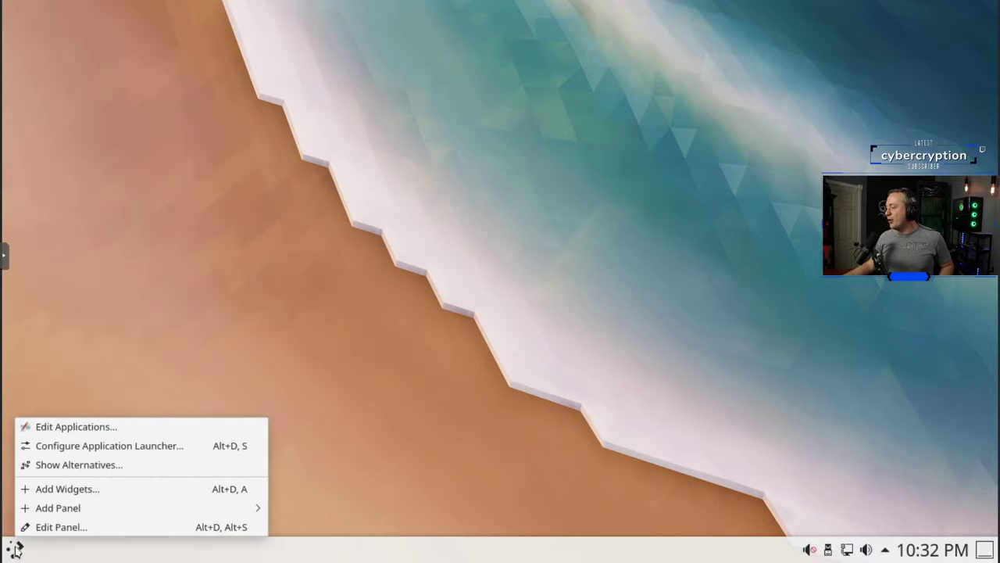
click(66, 466)
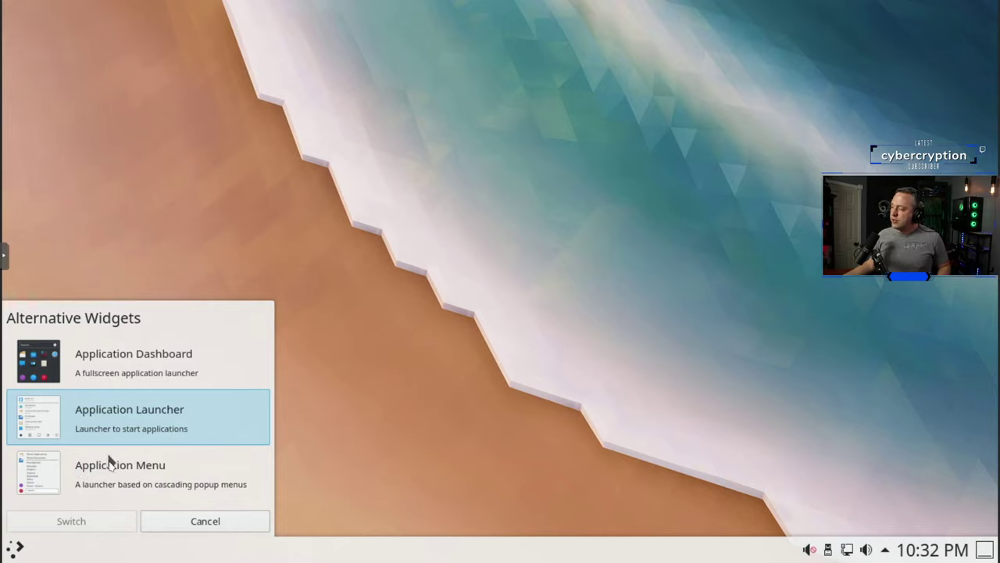
click(96, 474)
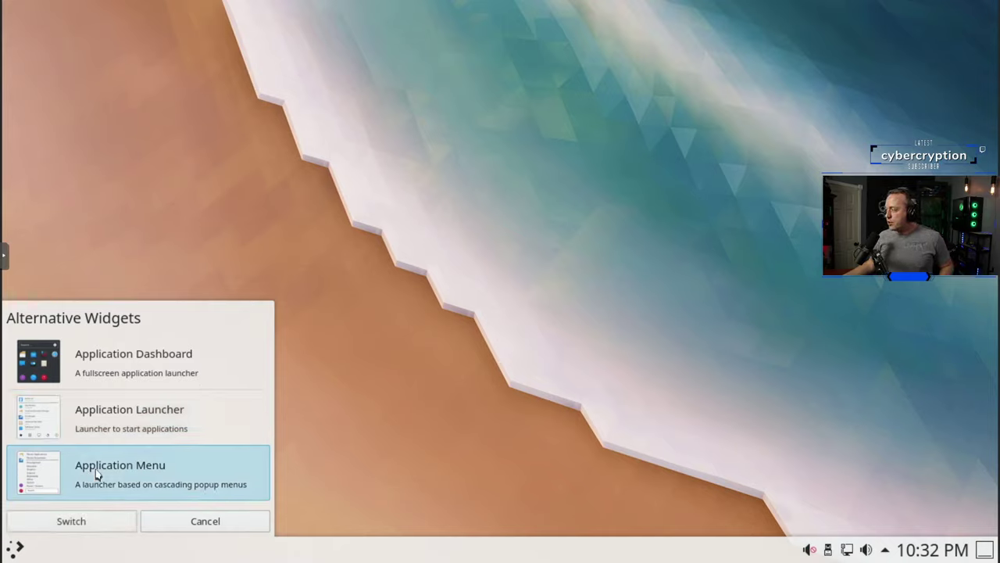
click(117, 525)
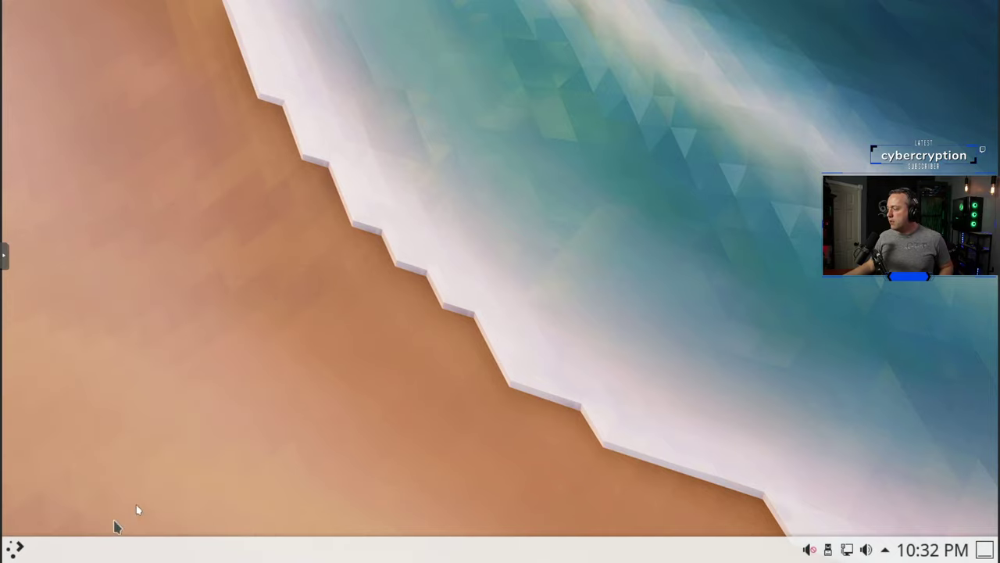
Open System Settings from the new application menu and apply the Breeze Dark global theme.
click(24, 548)
mouse_move(87, 338)
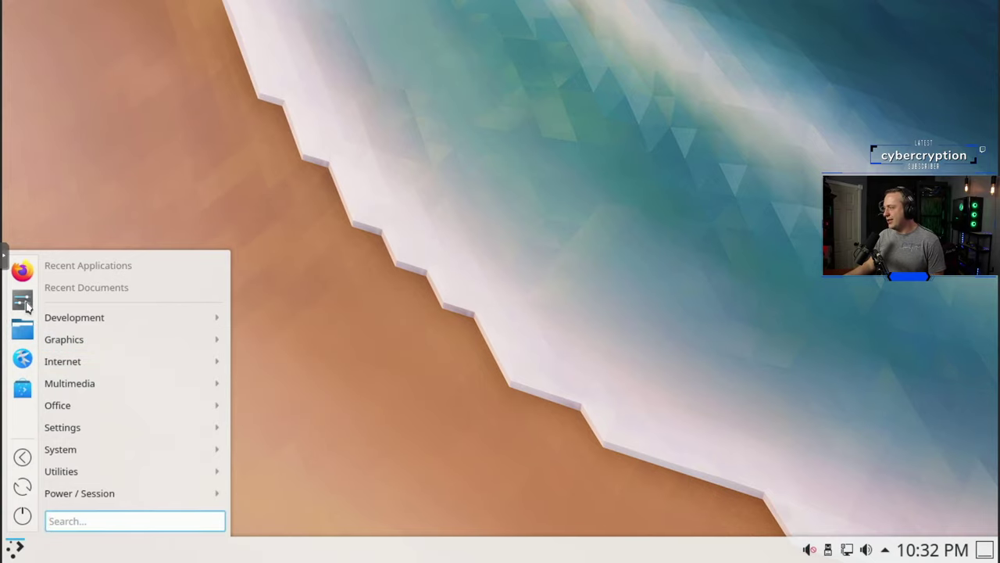
click(26, 304)
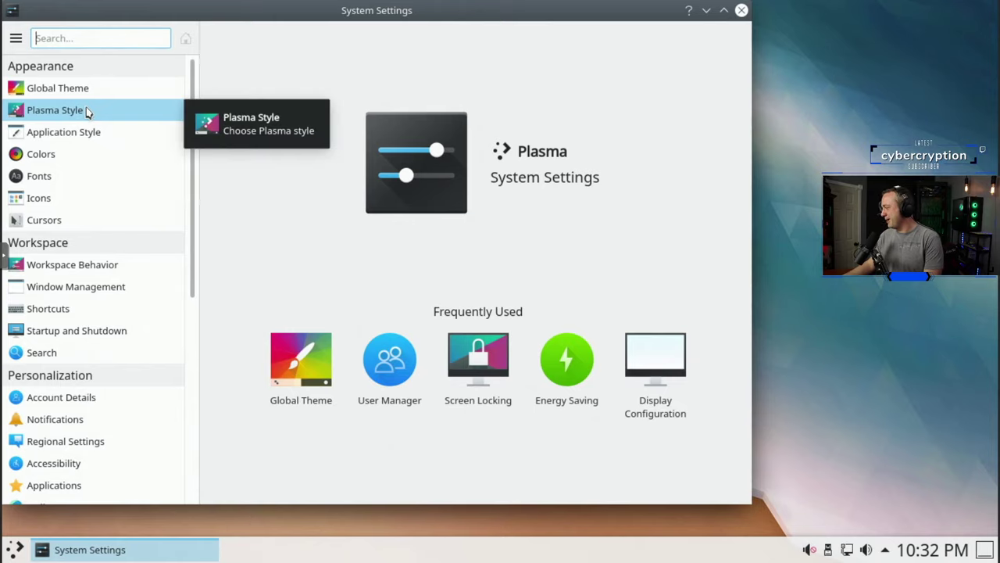
click(310, 358)
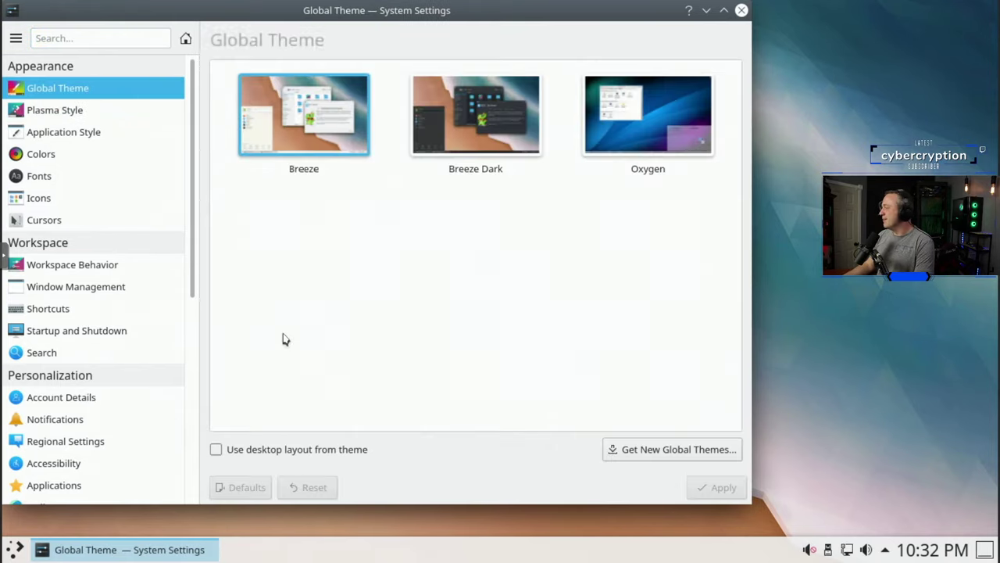
click(474, 128)
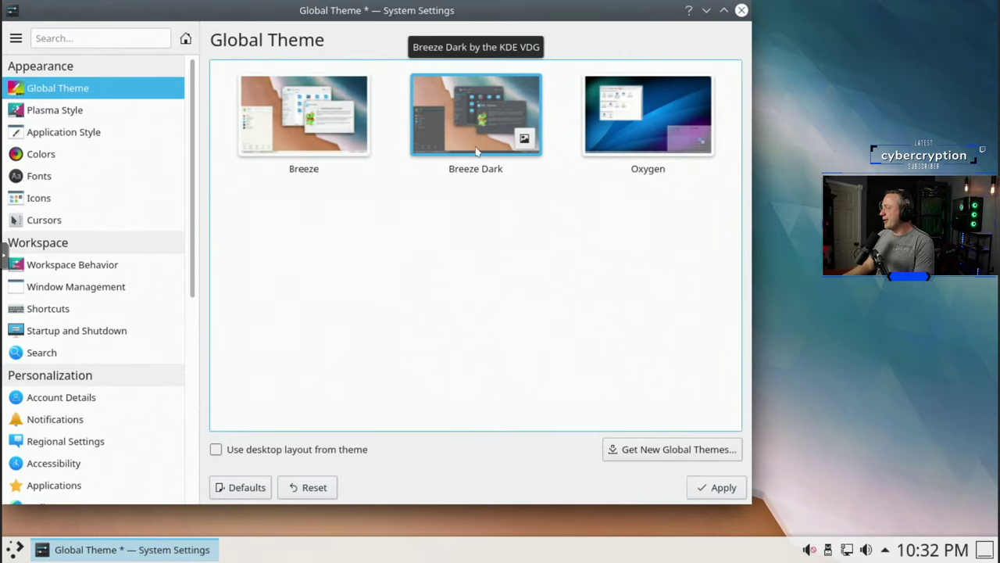
click(725, 487)
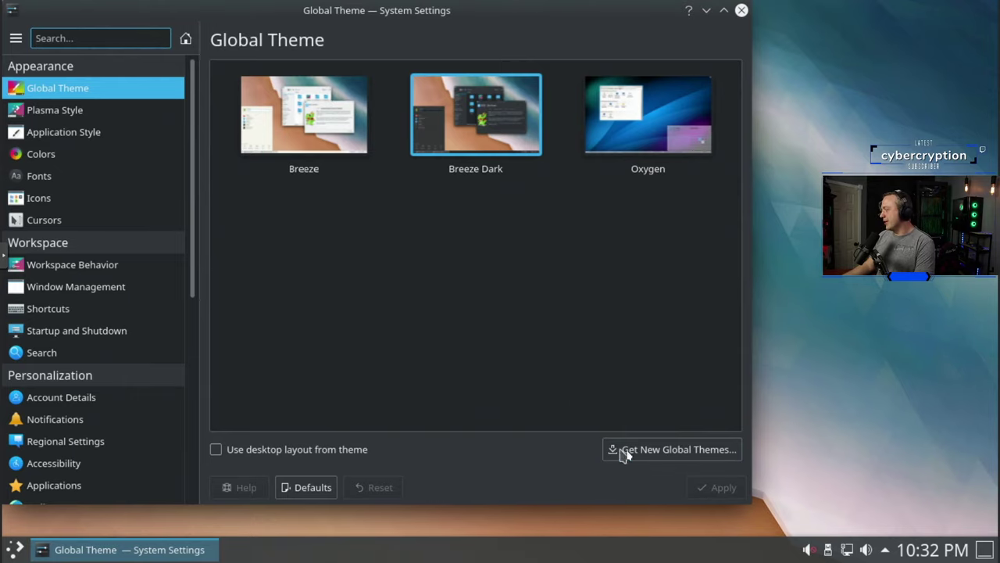
Browse the downloadable global themes, including Arc KDE and ChromeOS, and close the download window.
click(668, 452)
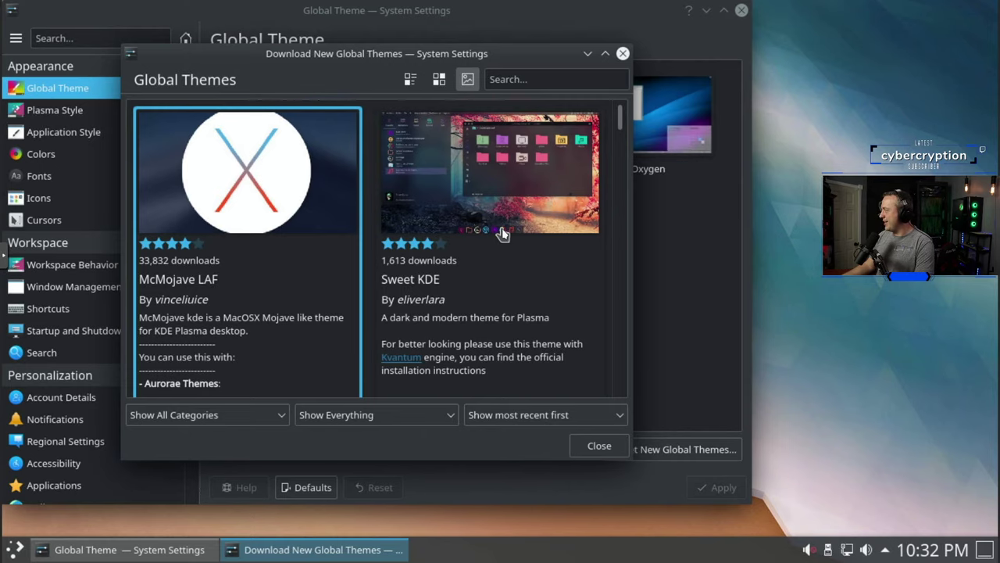
scroll(498, 227, down, 3)
scroll(493, 226, down, 3)
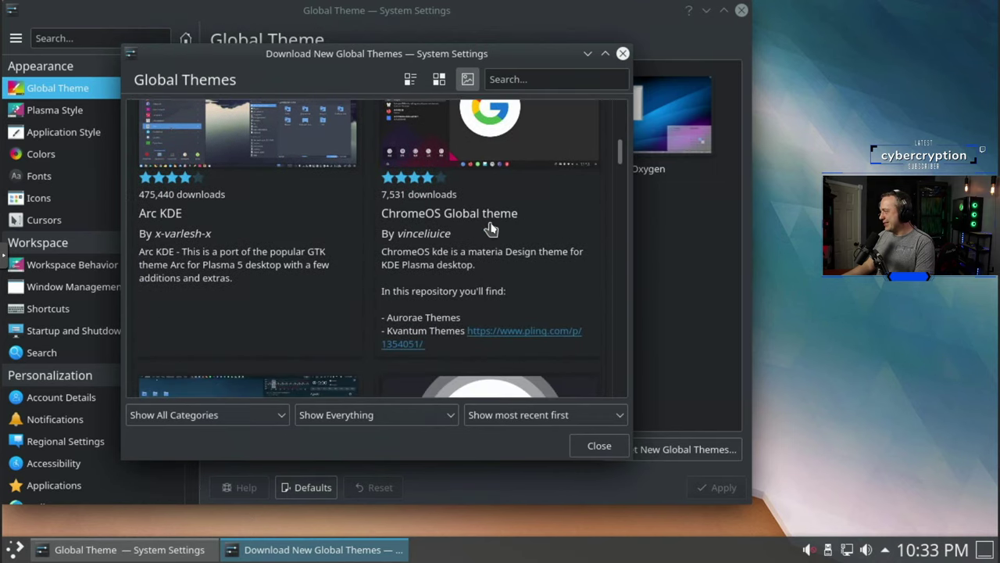
scroll(454, 201, up, 1)
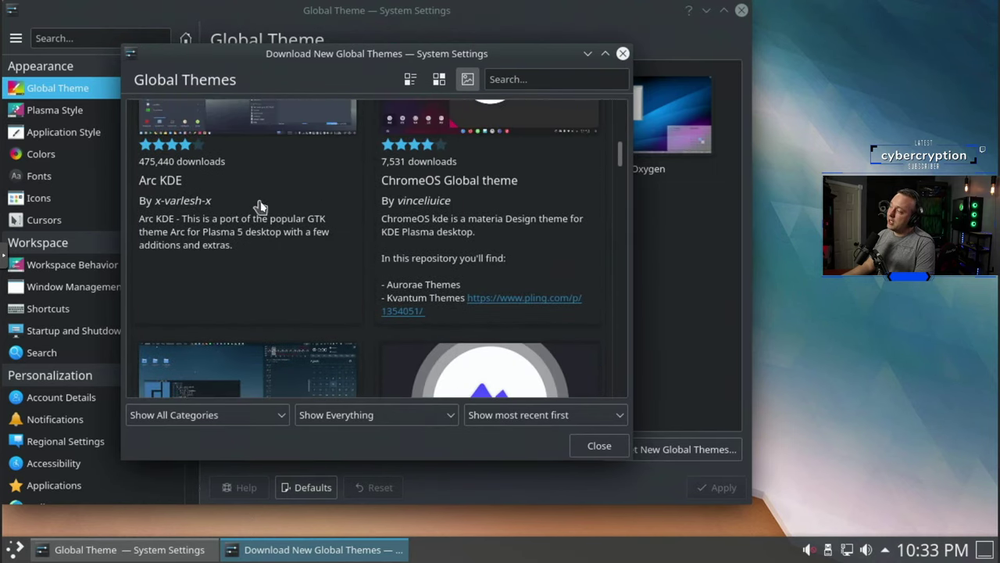
scroll(260, 205, up, 3)
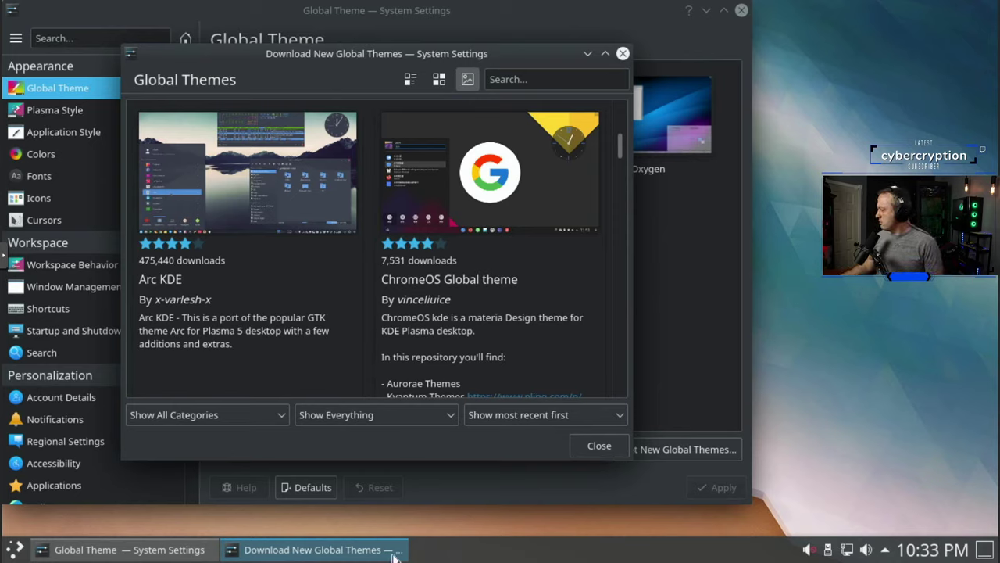
click(623, 54)
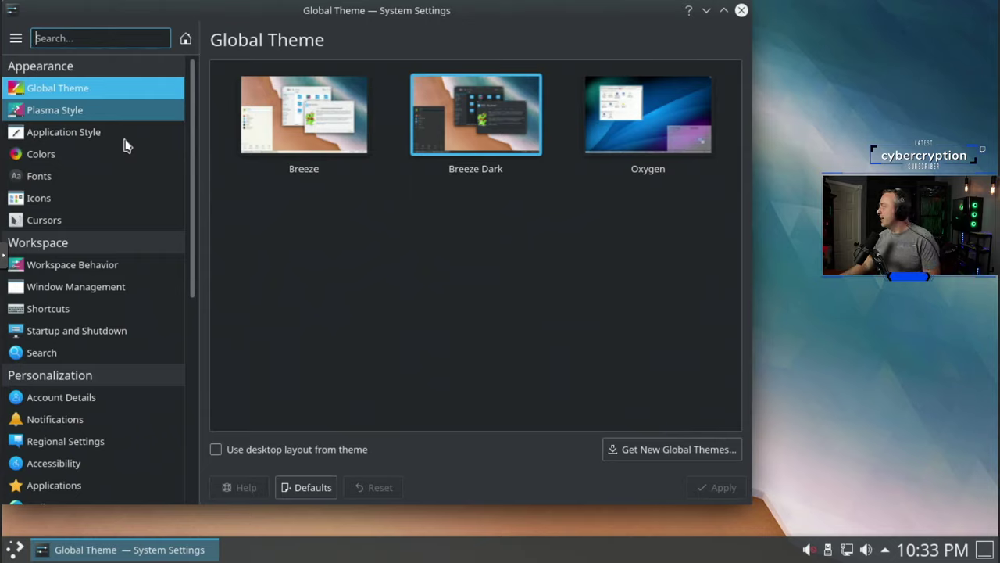
Restart the computer from the application menu and confirm the restart.
text(1)
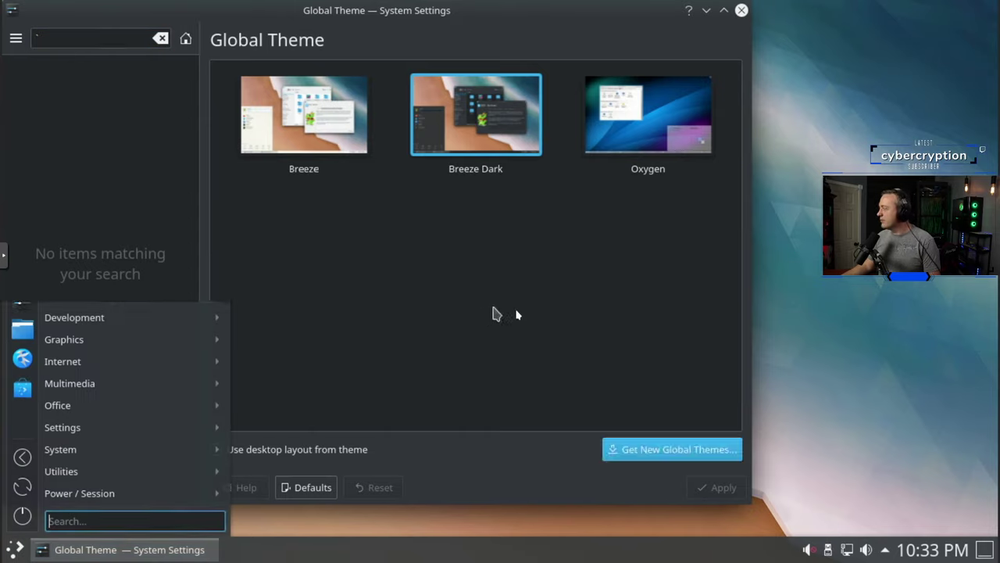
key(super)
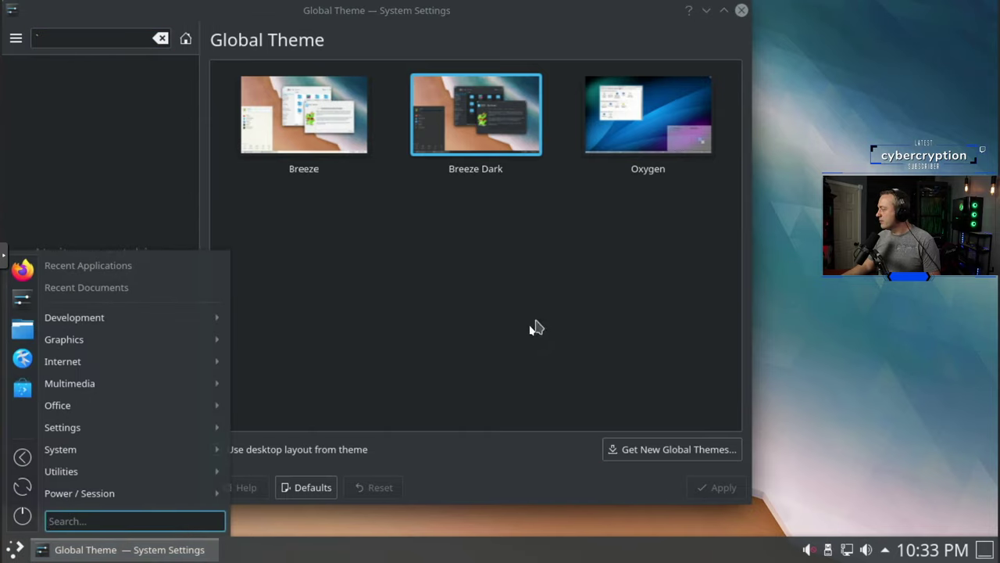
click(24, 490)
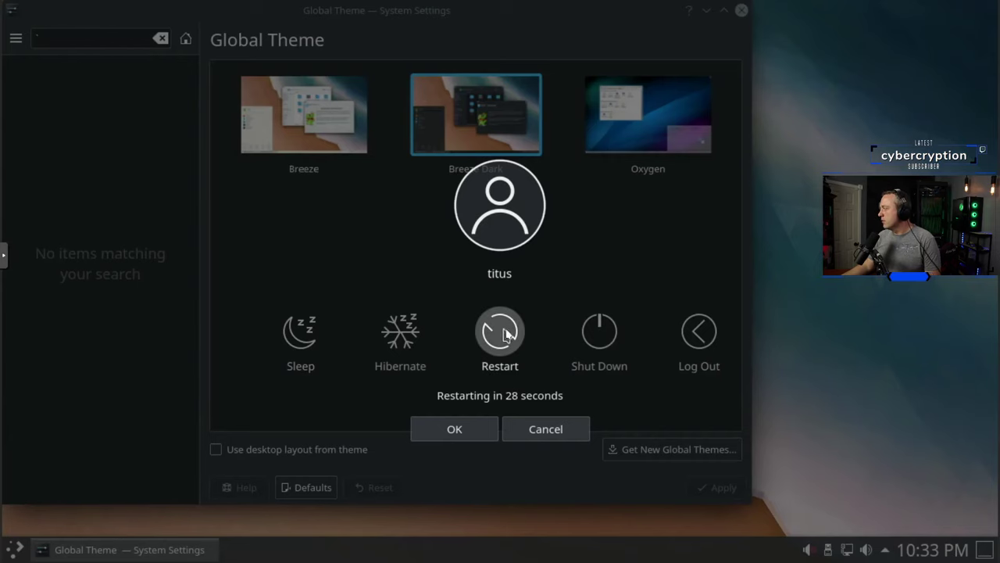
click(509, 332)
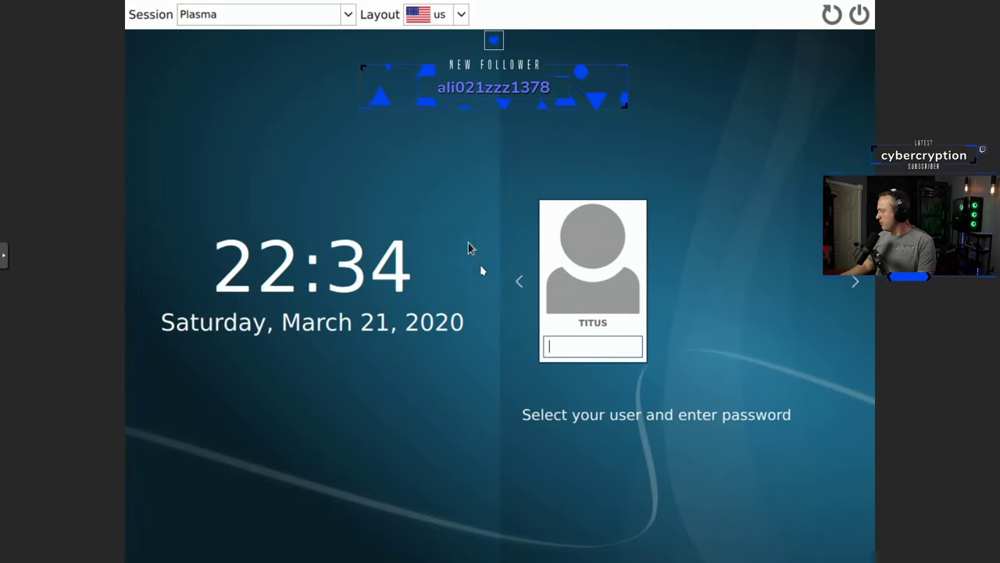
Log in to the Plasma session by entering the account password.
text(••)
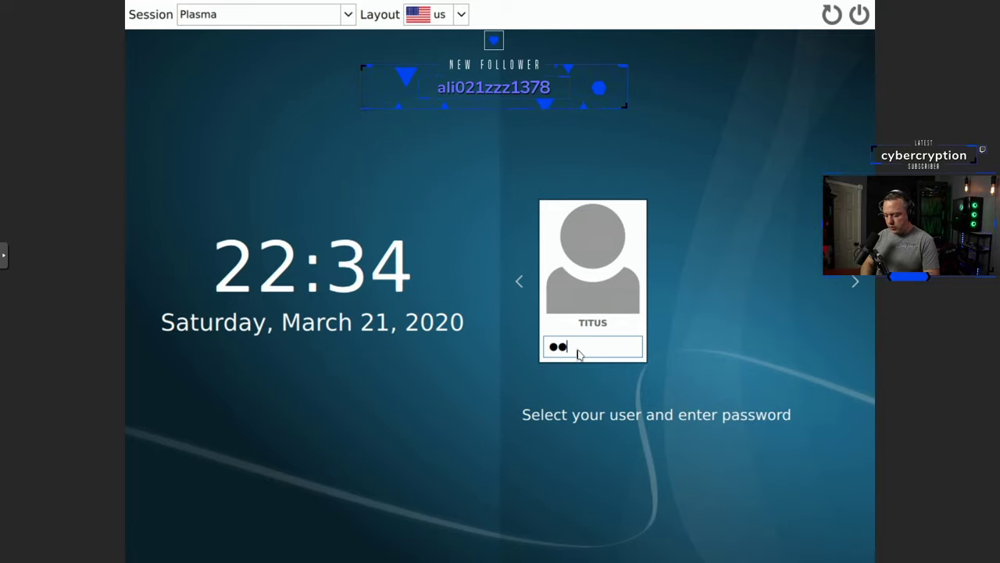
text(•••)
key(Return)
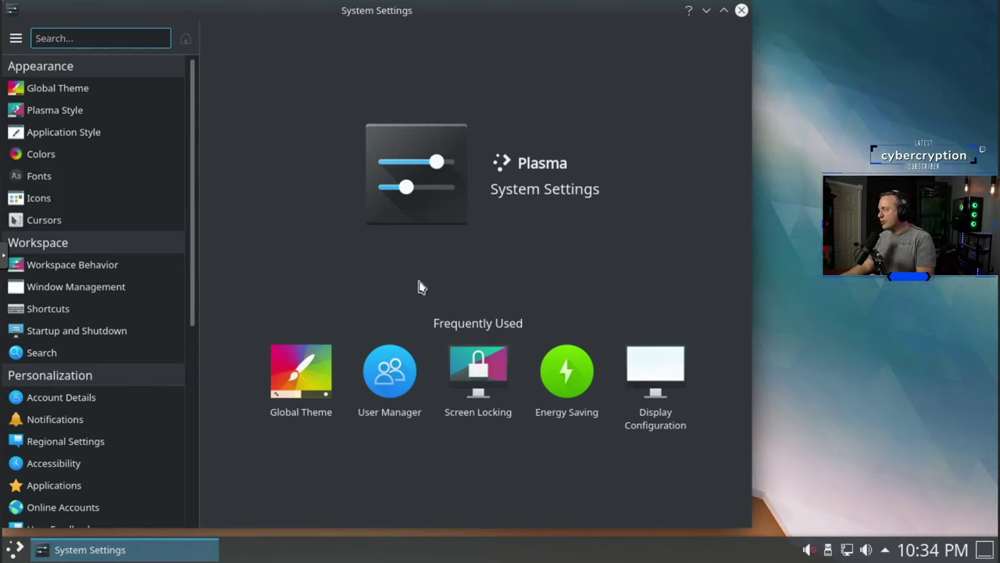
Look through the Plasma Style, Application Style and Colors settings, and minimise System Settings.
click(76, 112)
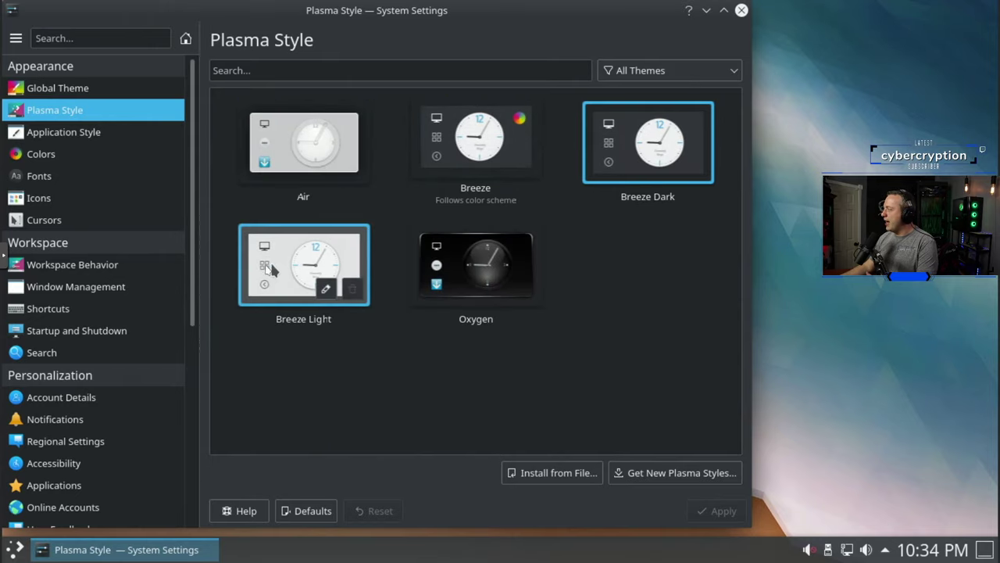
click(78, 132)
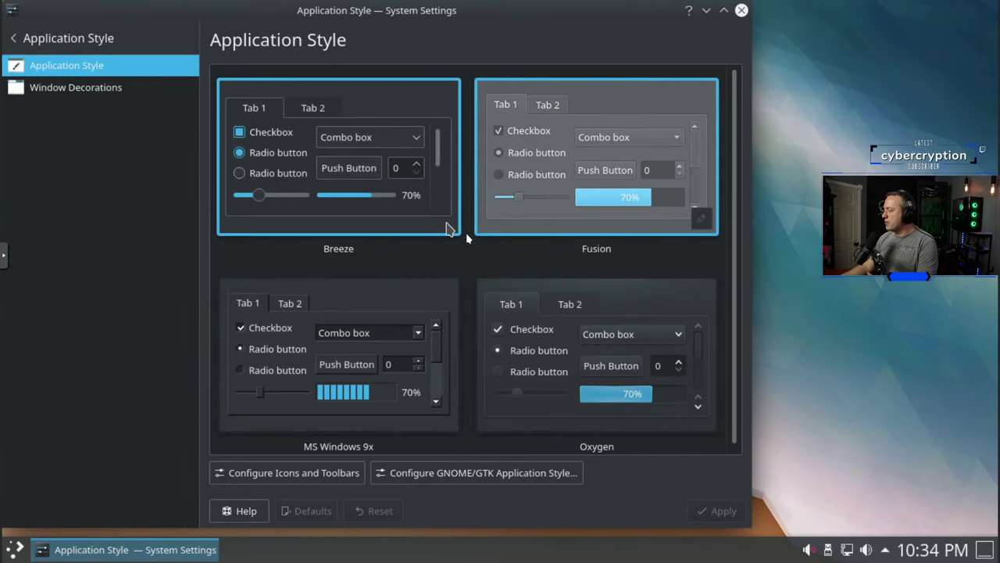
scroll(739, 168, down, 1)
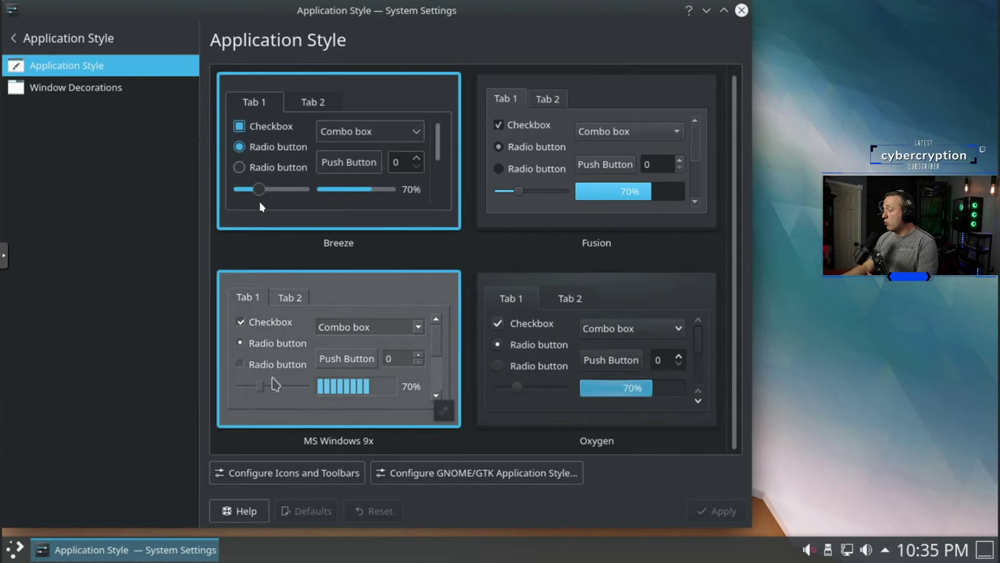
click(69, 37)
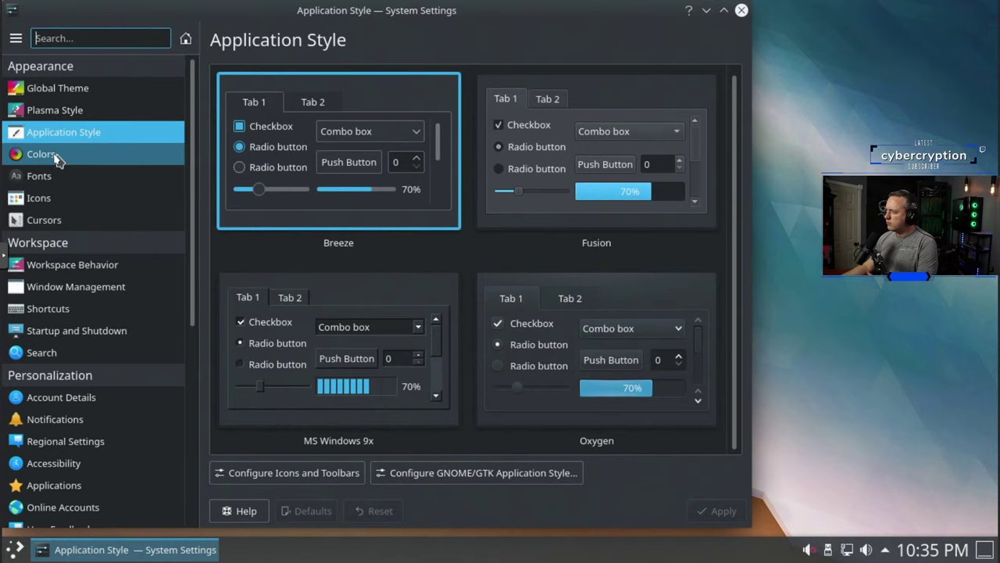
click(58, 159)
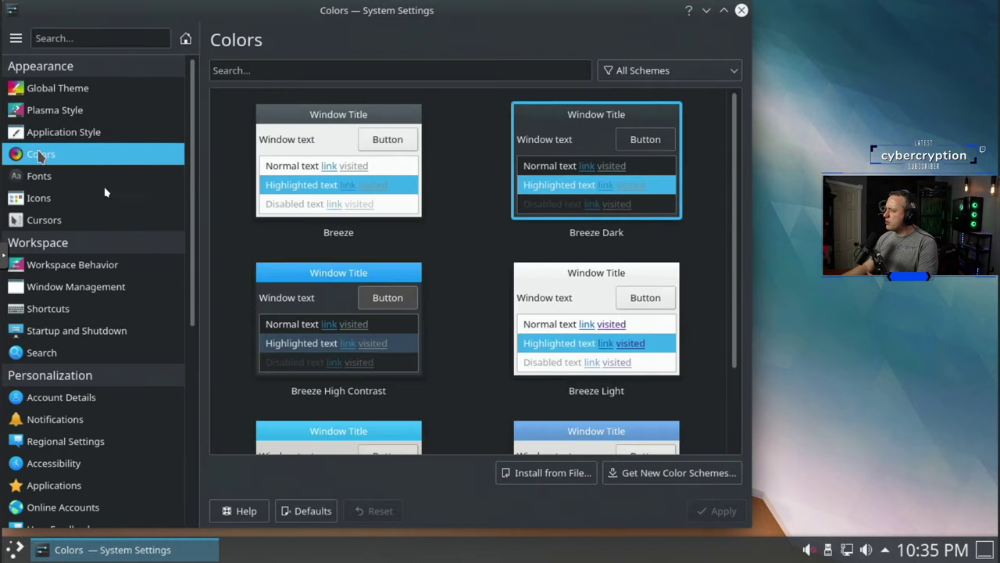
click(706, 11)
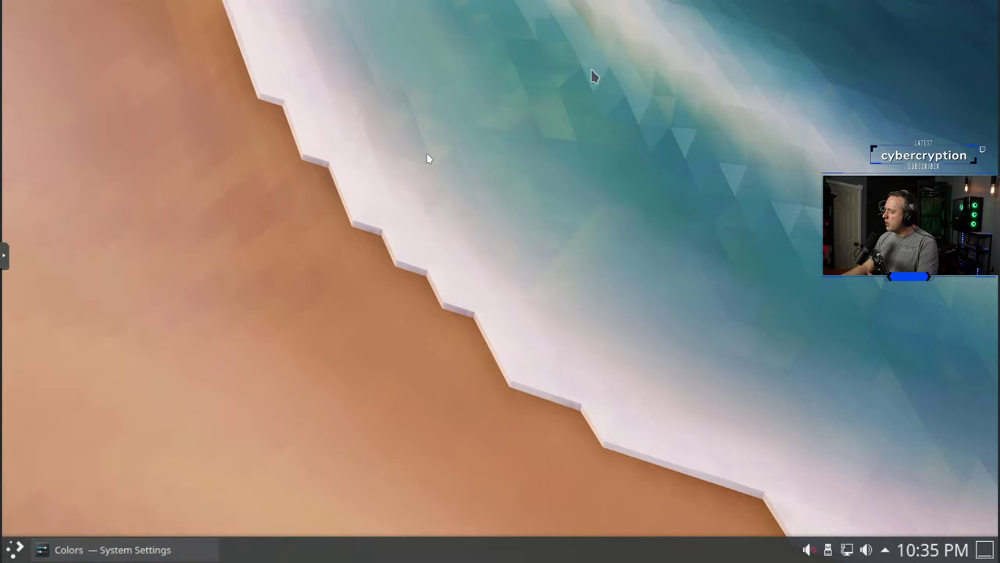
Look through the available desktop widgets and open the downloader for new Plasma widgets.
right_click(350, 187)
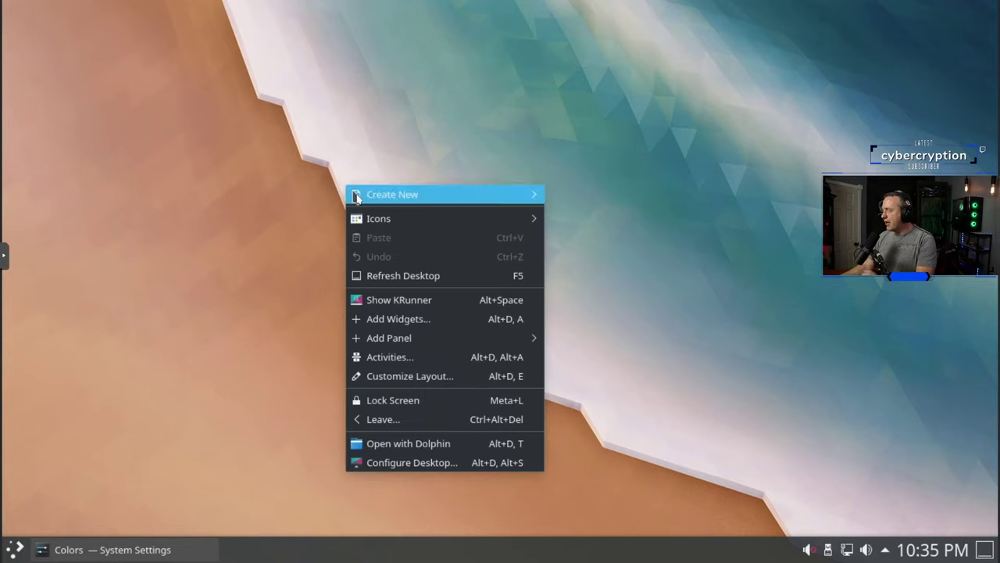
click(386, 321)
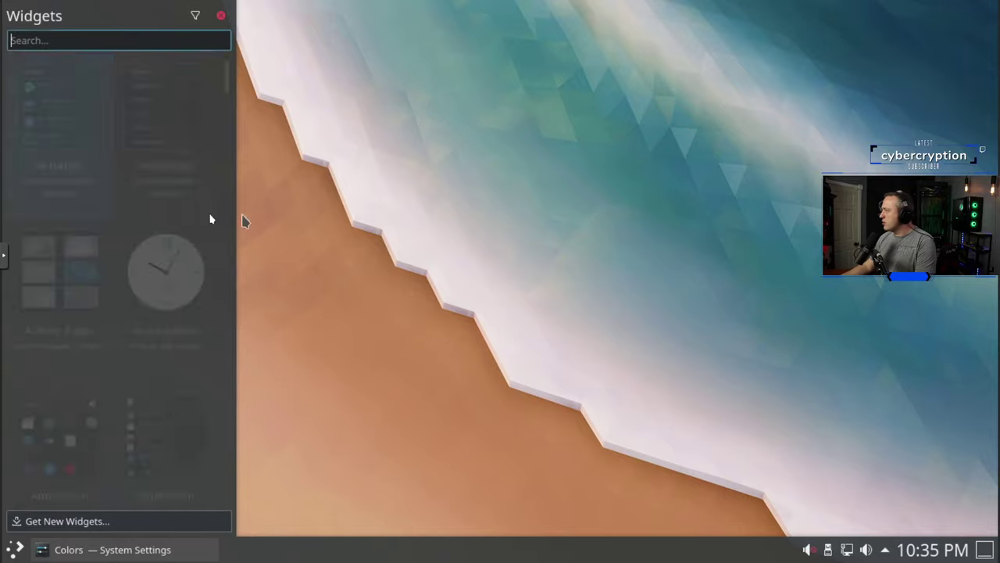
scroll(164, 226, down, 4)
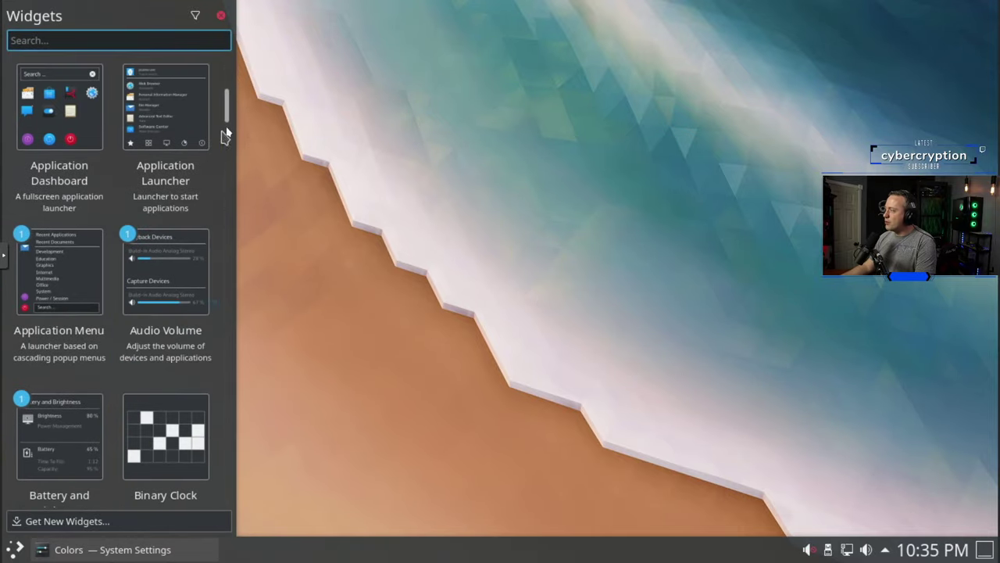
drag(227, 117, 217, 508)
click(119, 521)
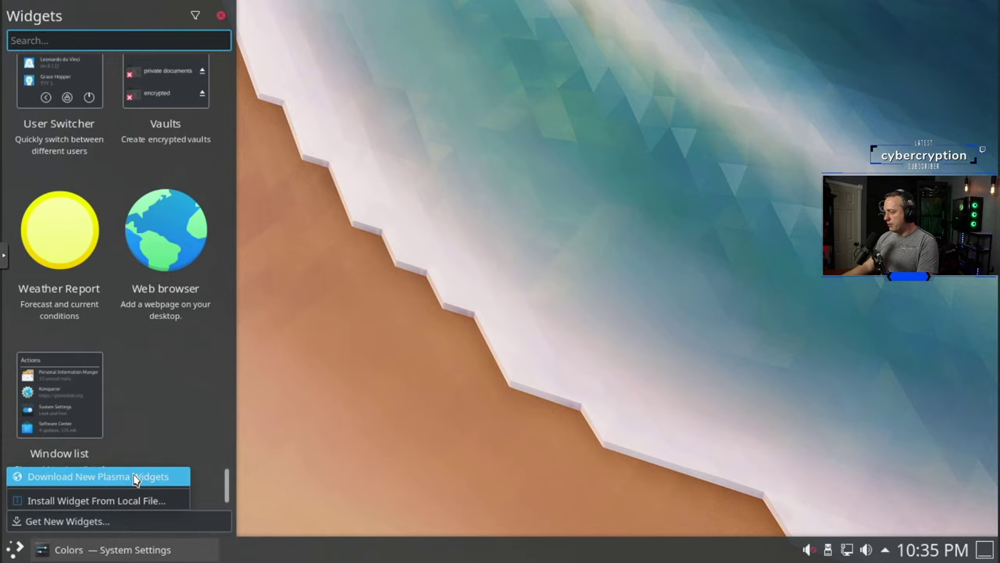
click(135, 476)
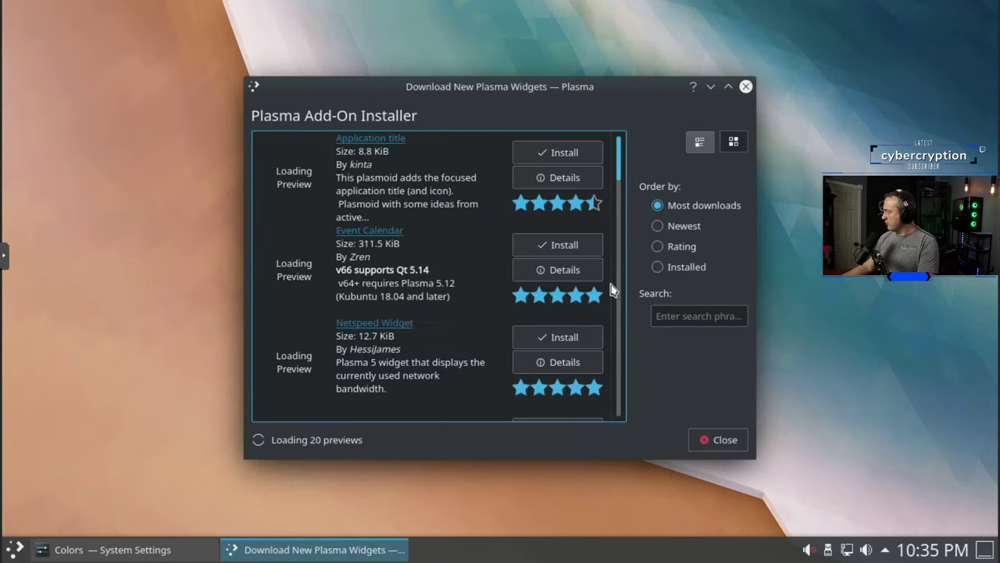
Search the add-on installer for "simple", install the Simple System Monitor widget and close the installer.
click(691, 314)
text(simple)
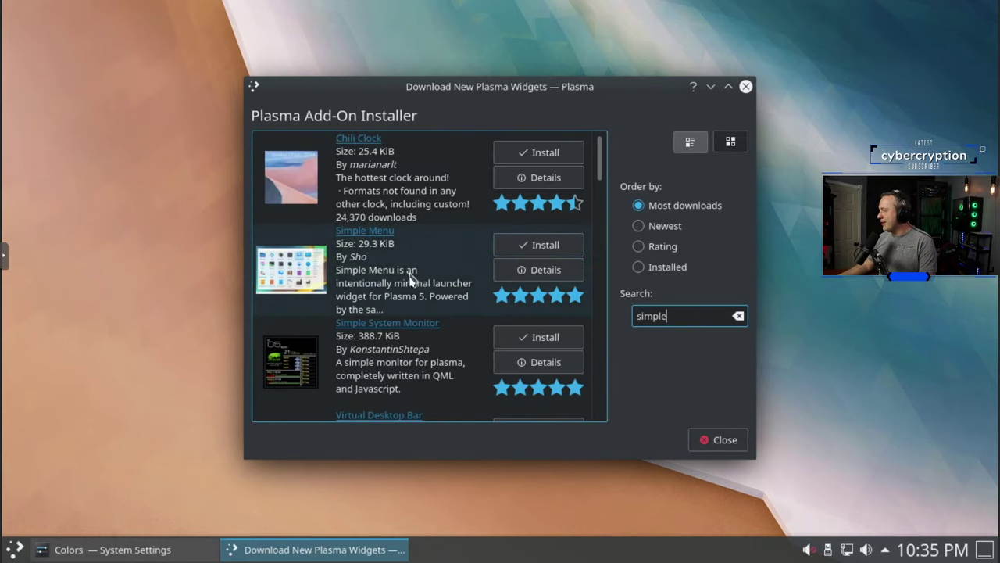
click(567, 337)
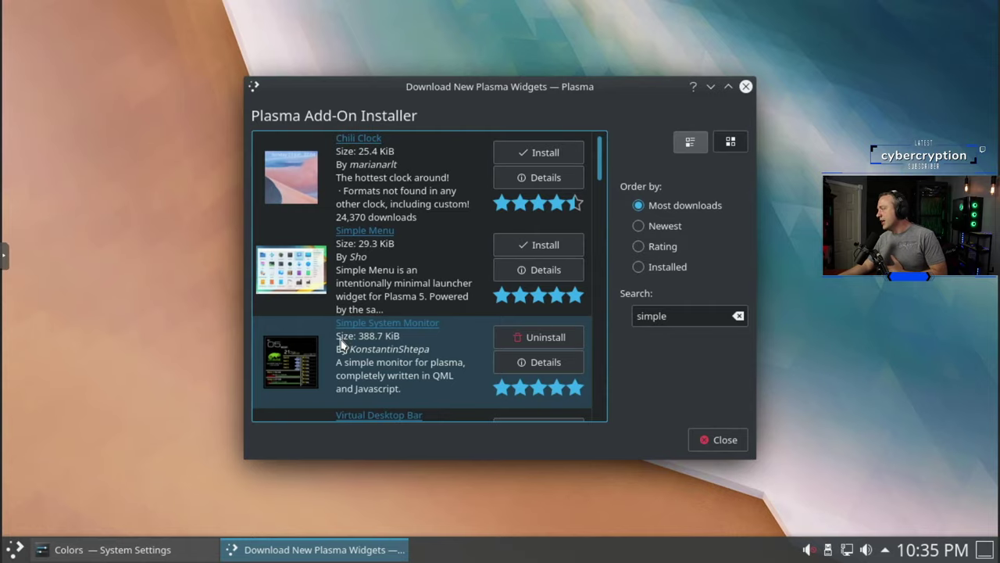
click(711, 440)
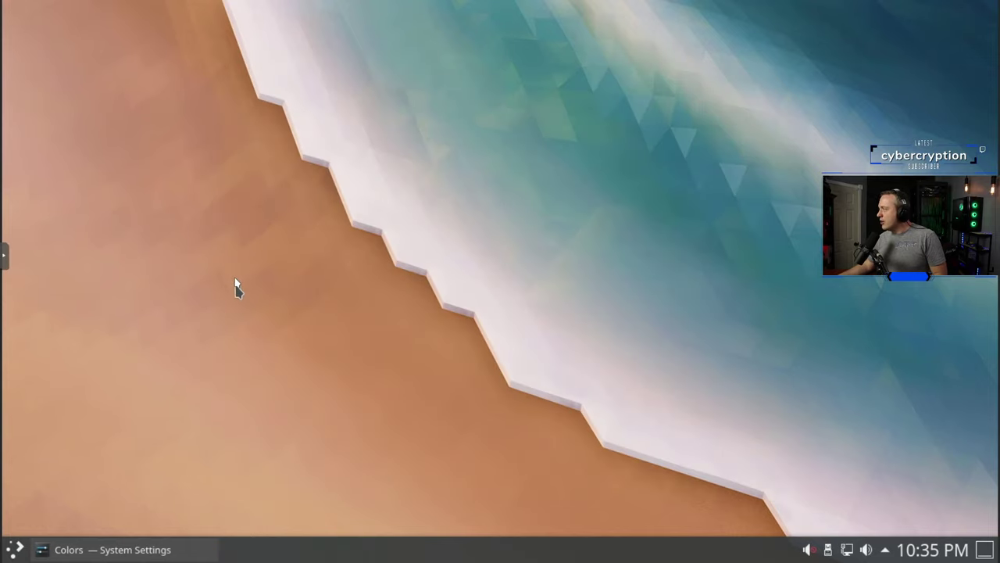
Find the Simple Monitor widget by searching for "simple", place it on the desktop and close the widget list.
right_click(293, 204)
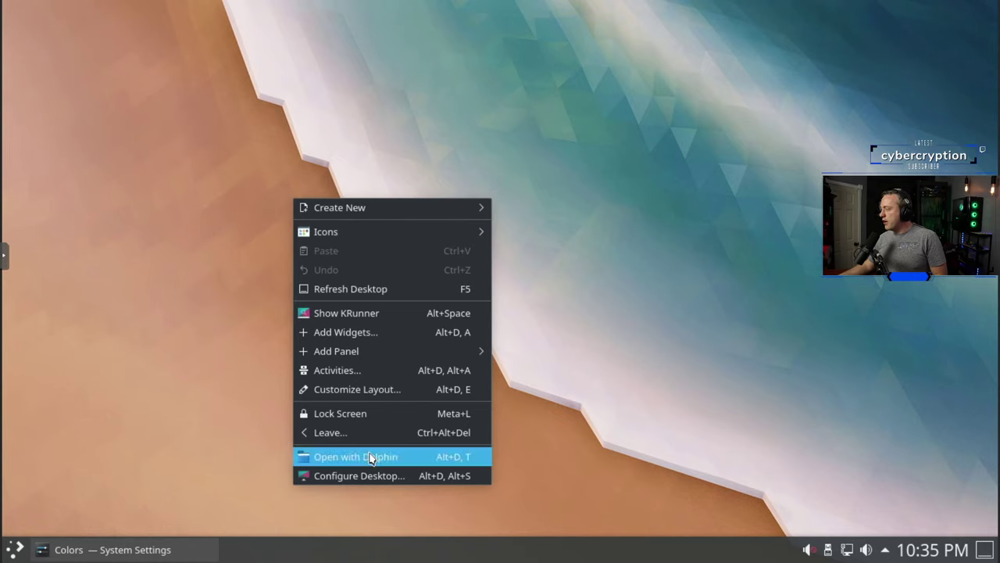
click(344, 334)
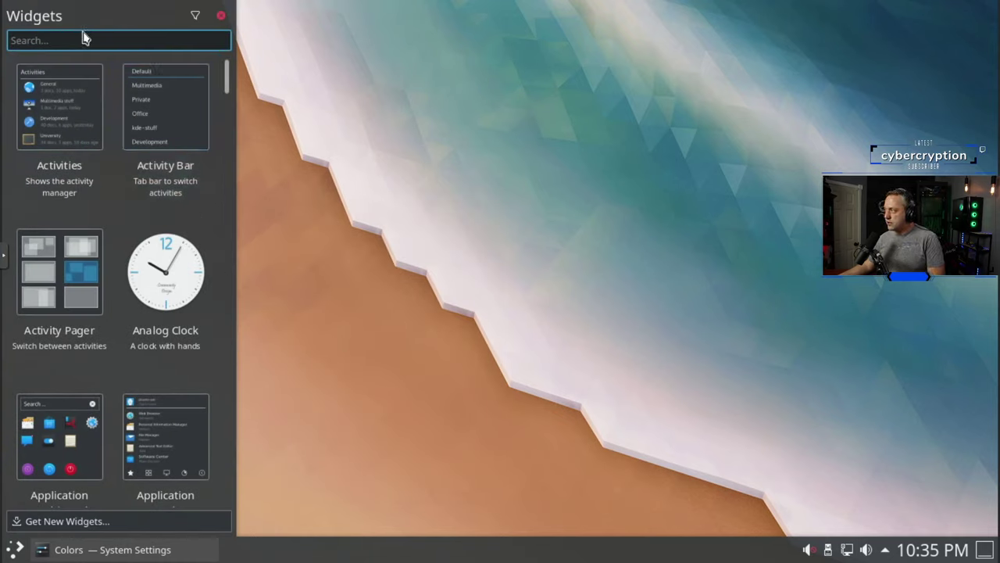
text(simple)
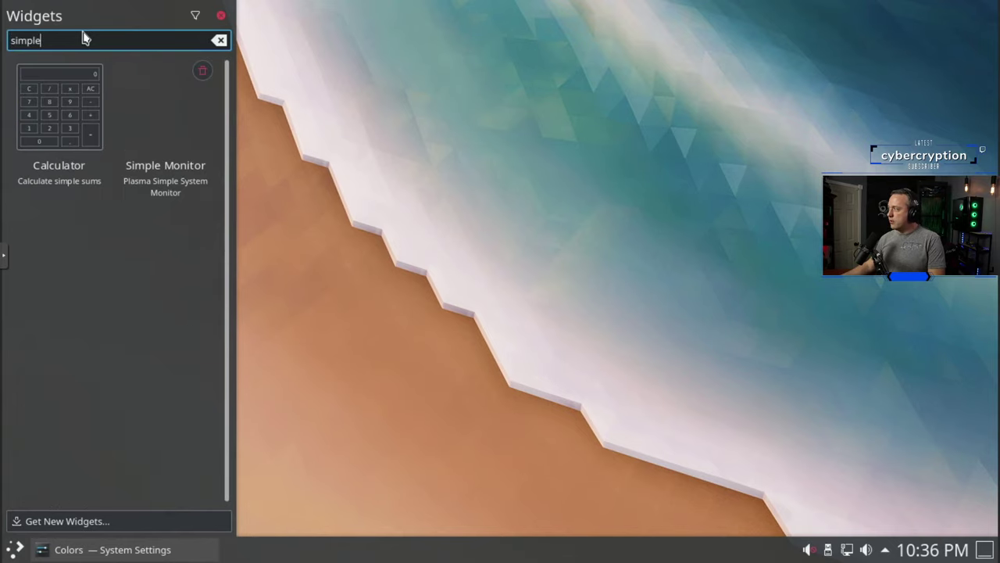
drag(164, 133, 567, 202)
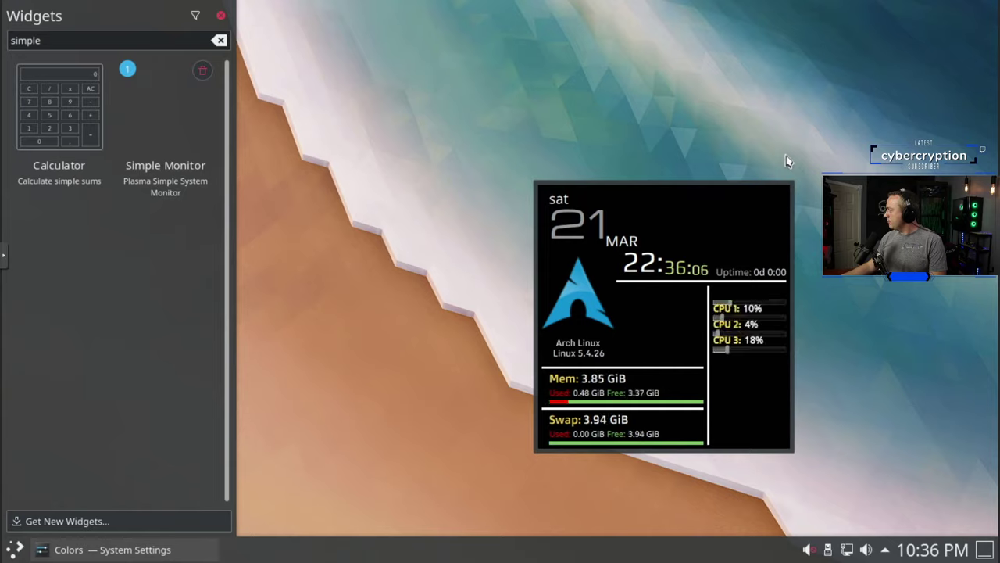
click(221, 15)
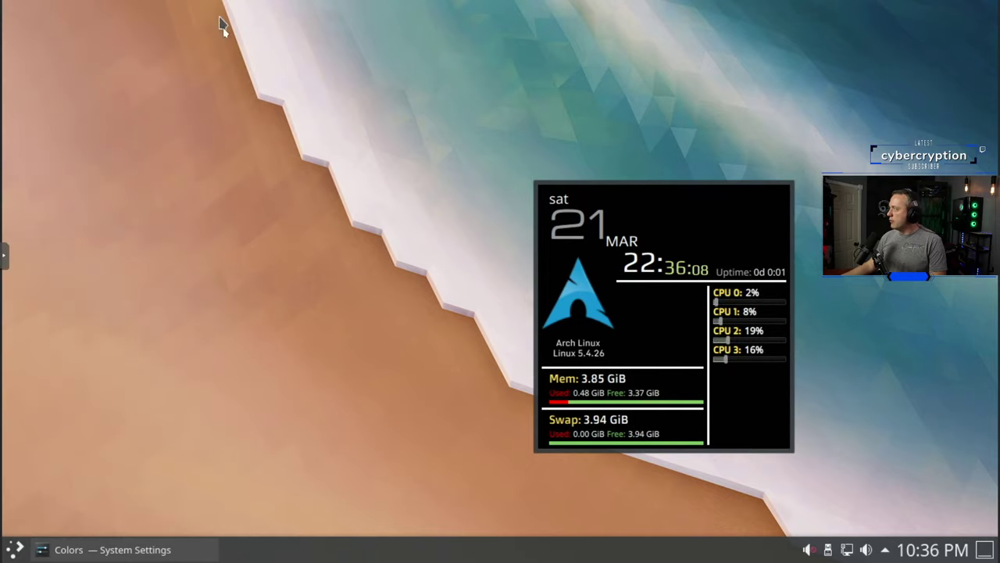
Set the Simple Monitor widget's background colour to Translucent and apply it.
right_click(733, 222)
click(772, 228)
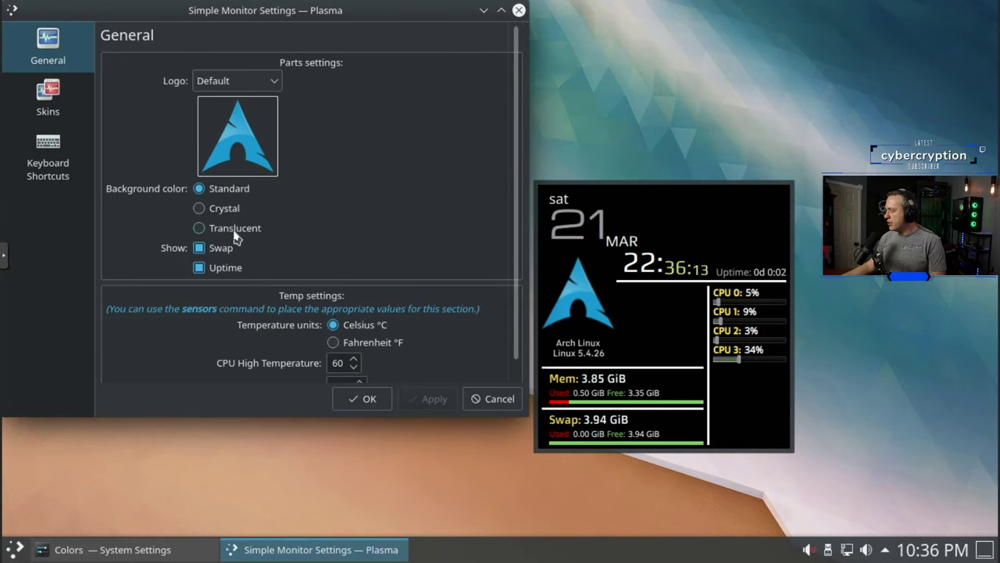
click(199, 208)
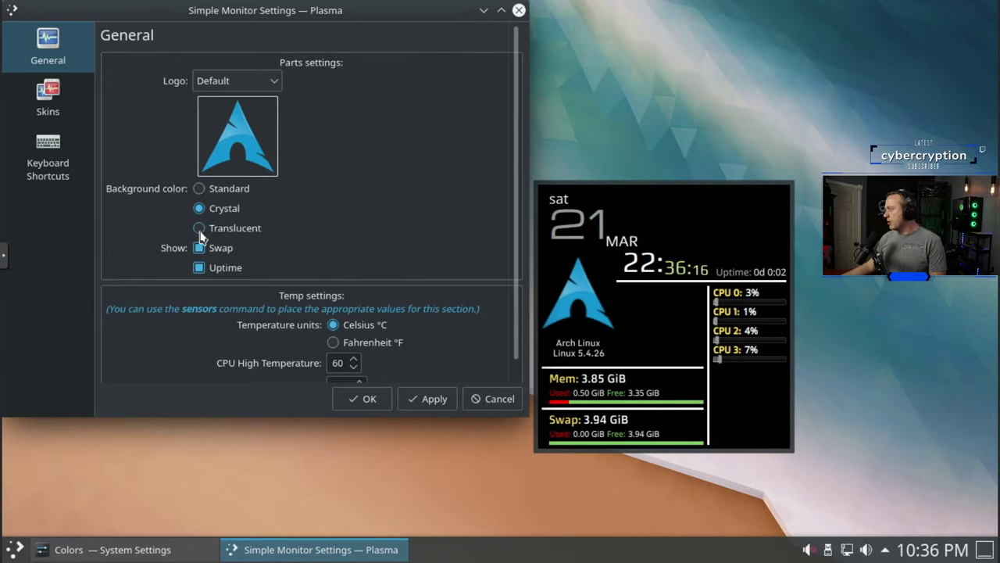
click(200, 228)
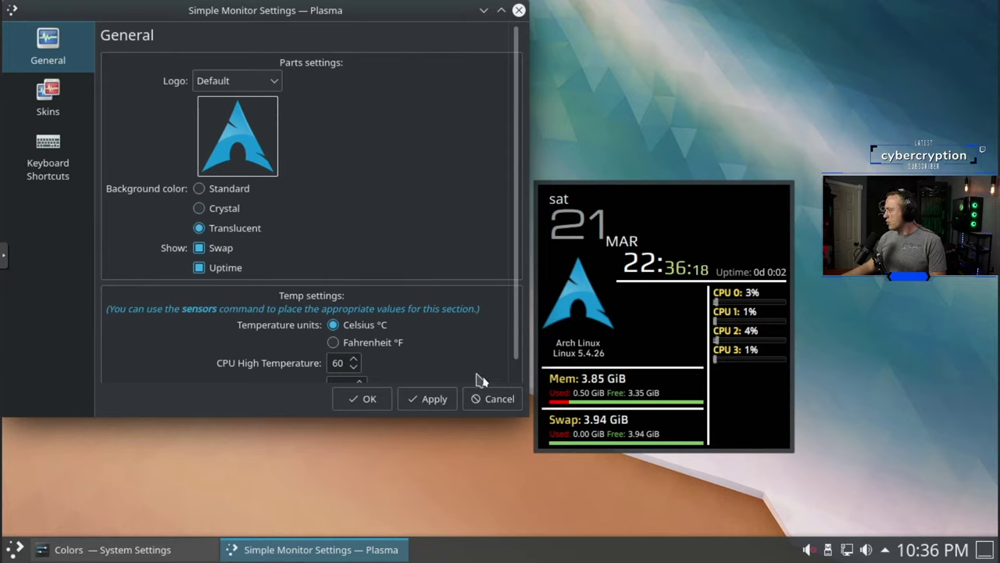
click(435, 399)
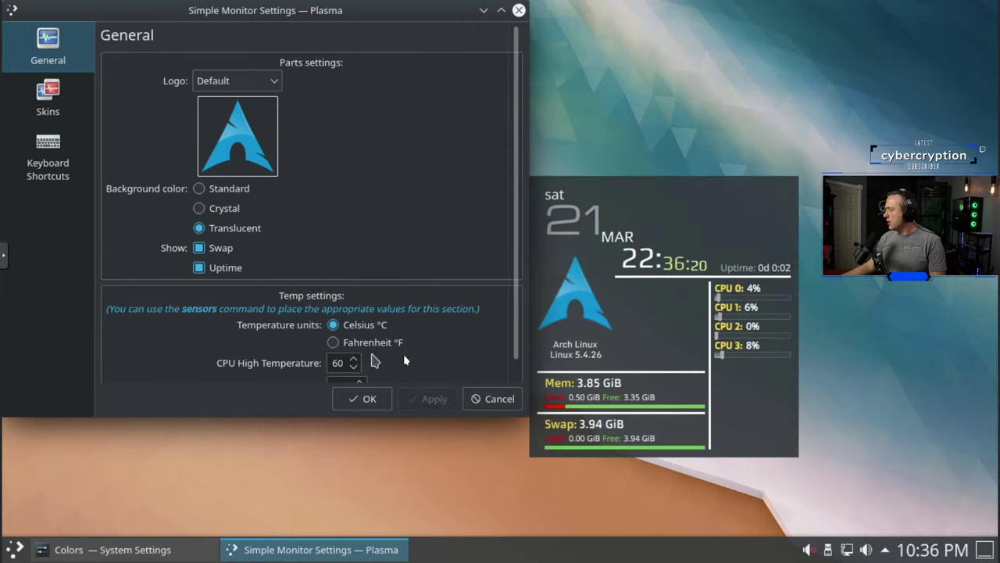
Try the Crystal background on the Simple Monitor widget, restore Translucent and return to the desktop.
click(201, 210)
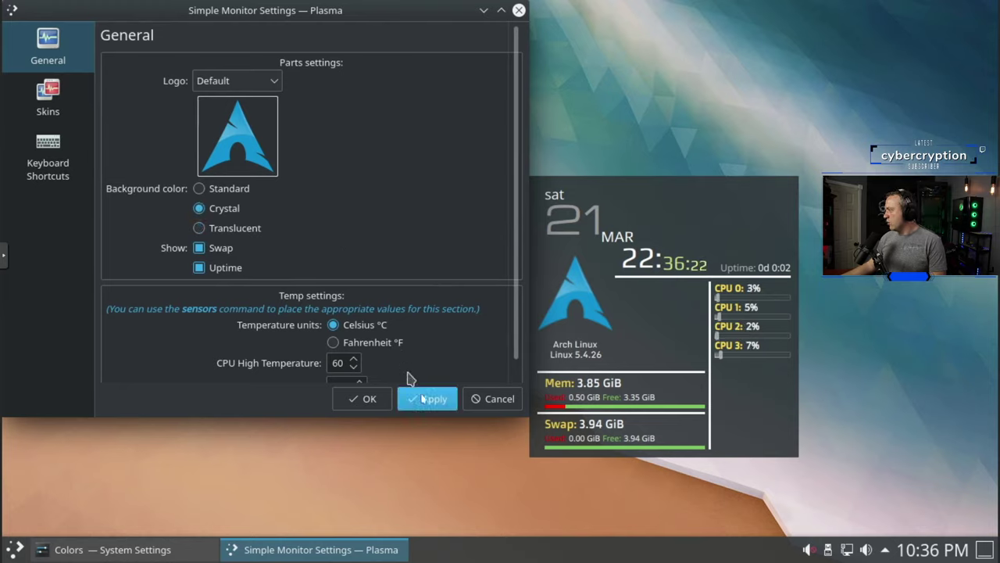
click(426, 401)
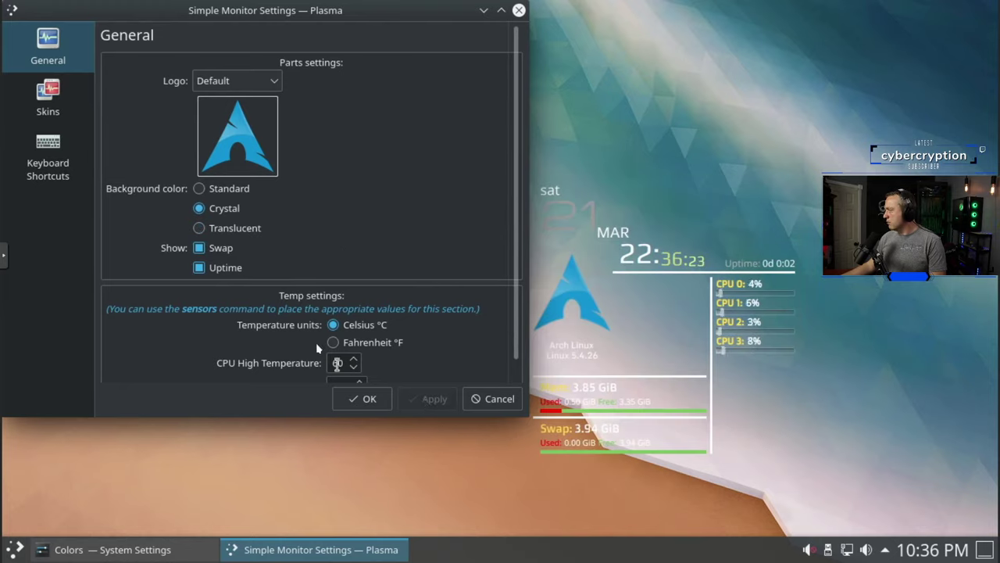
click(200, 227)
click(435, 400)
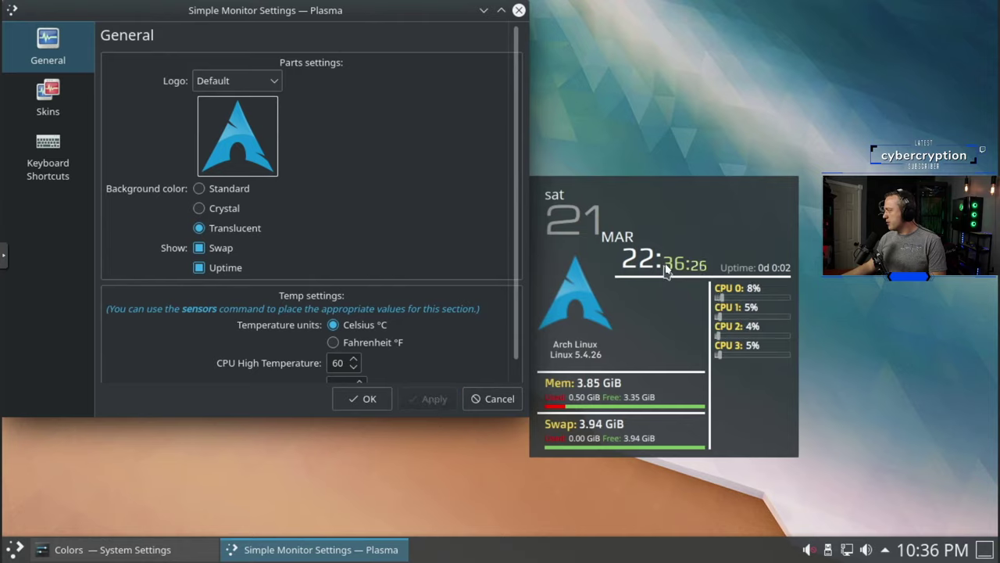
click(683, 239)
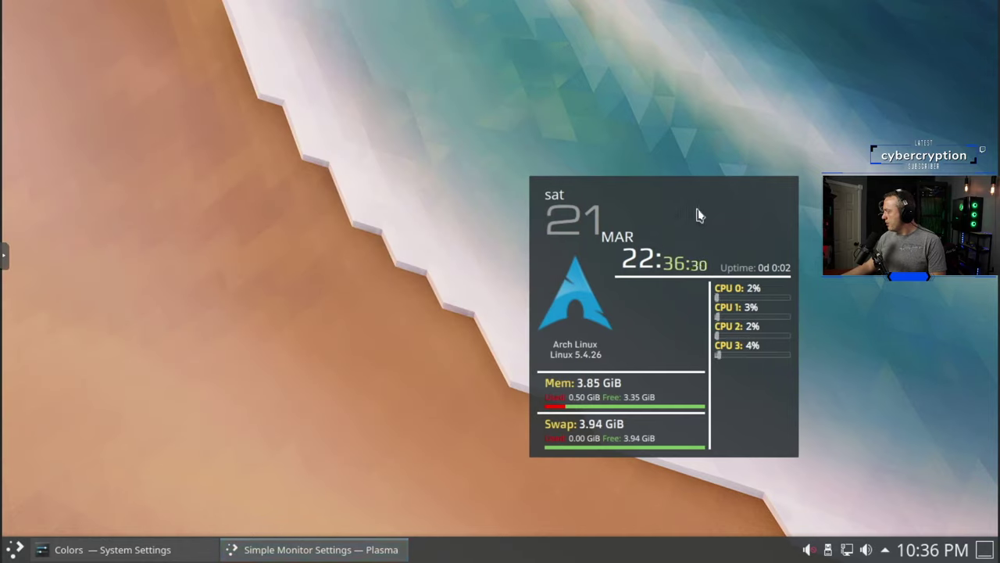
right_click(699, 216)
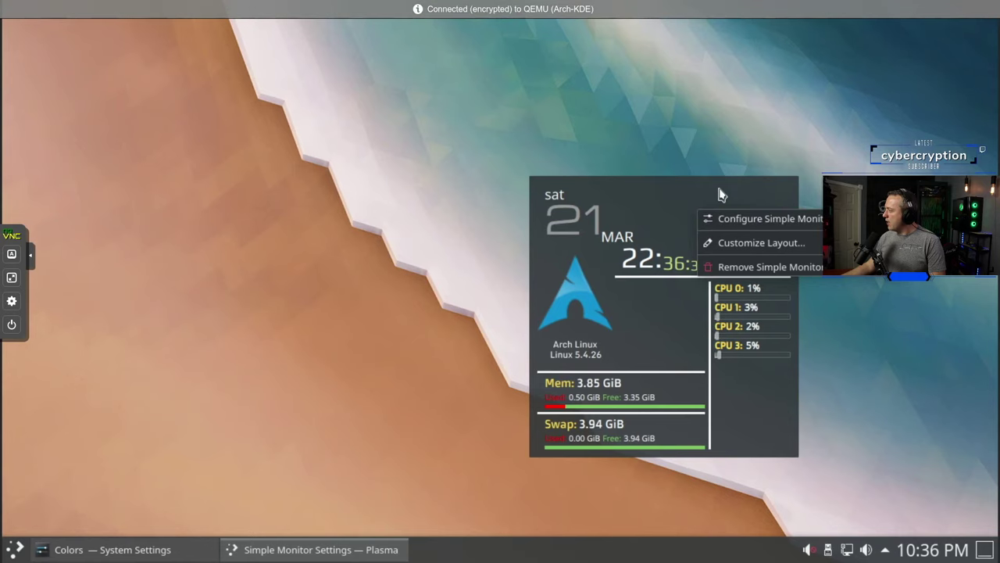
click(693, 194)
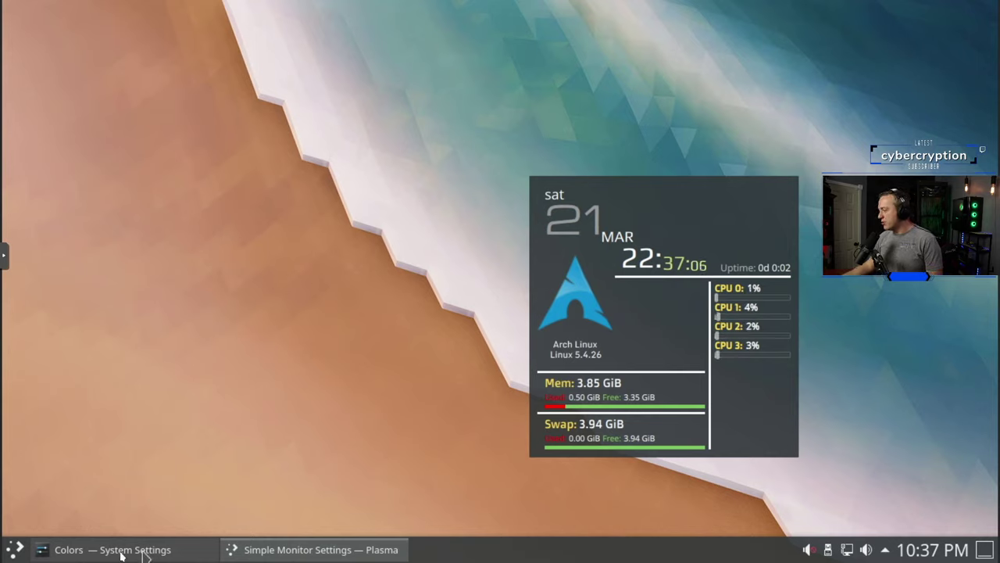
Leave full screen, check the Arch-KDE virtual machine's resource usage in its Proxmox summary and return to the full-screen console.
click(4, 255)
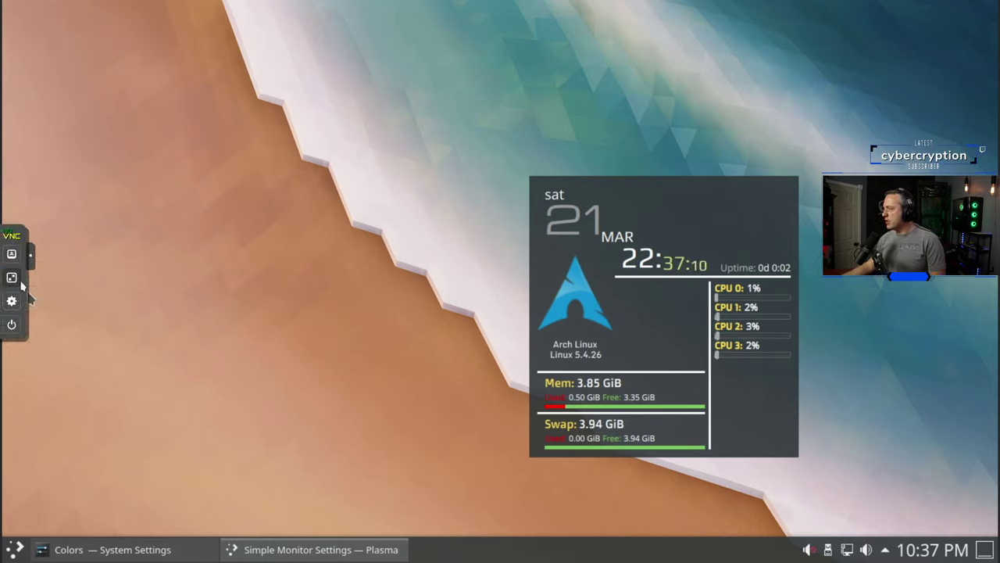
click(11, 279)
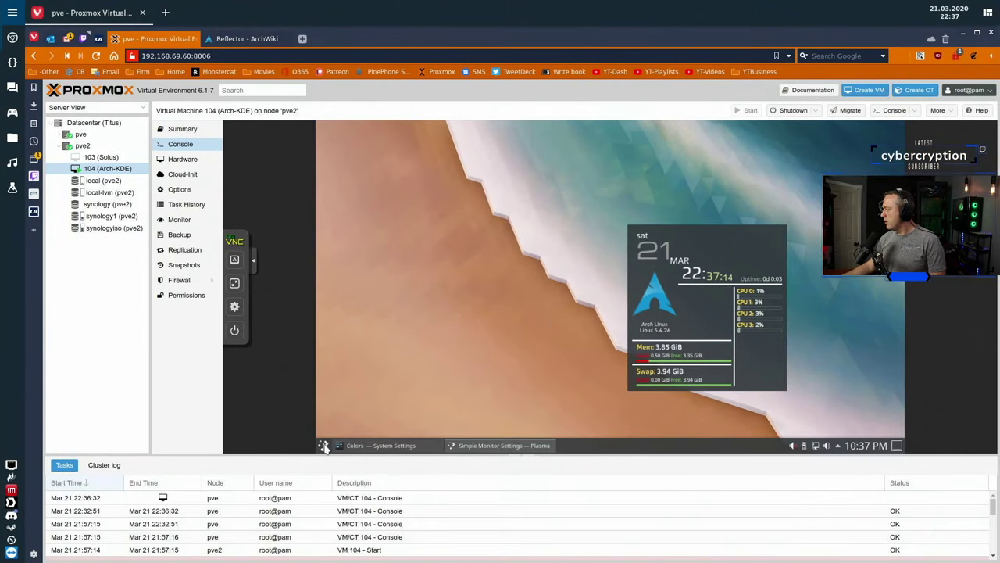
click(178, 128)
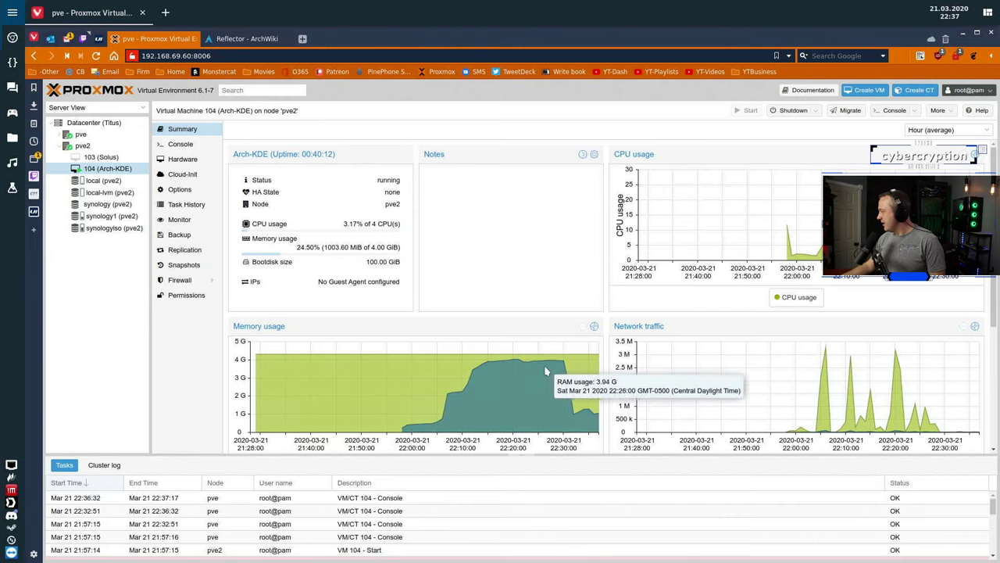
click(181, 146)
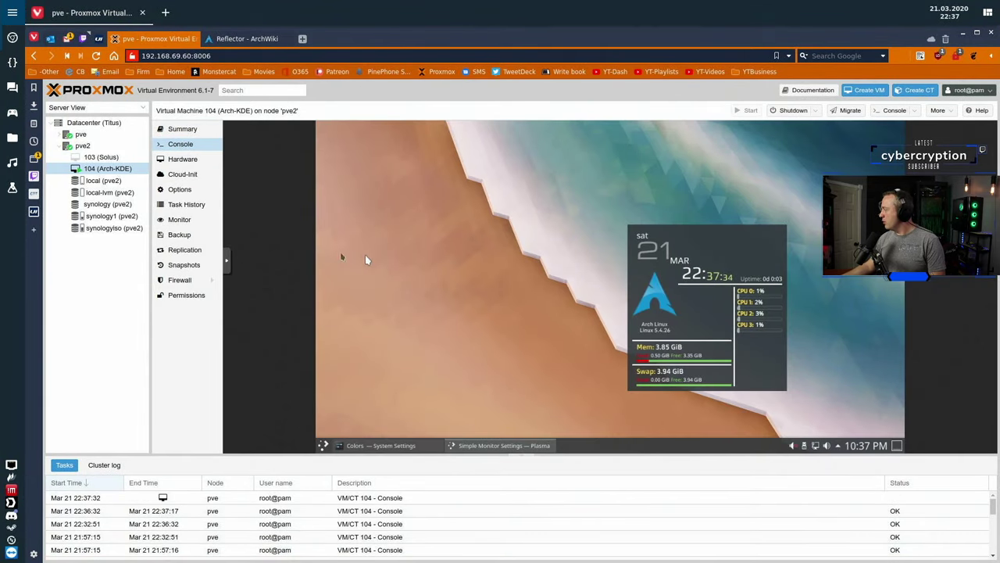
click(226, 260)
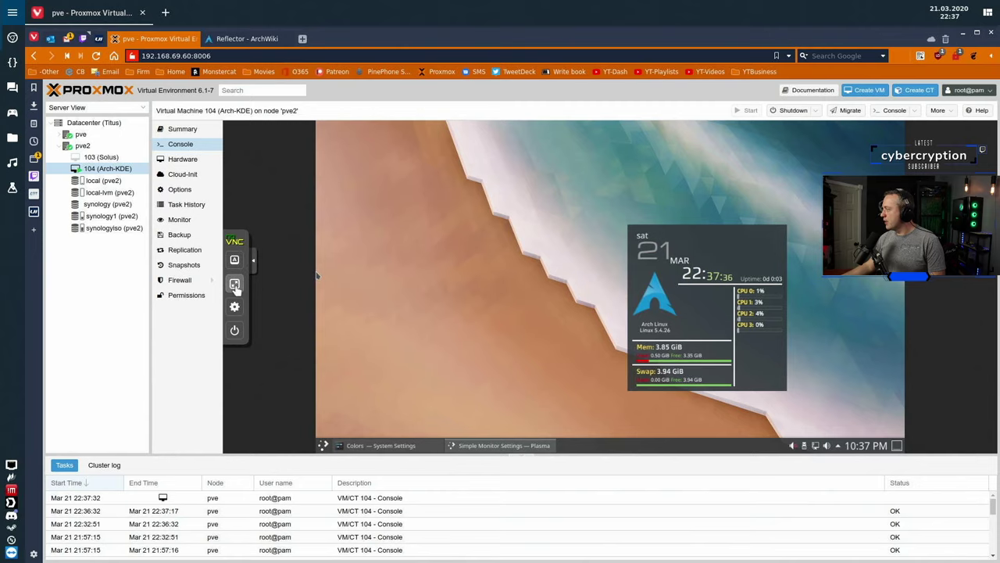
click(233, 285)
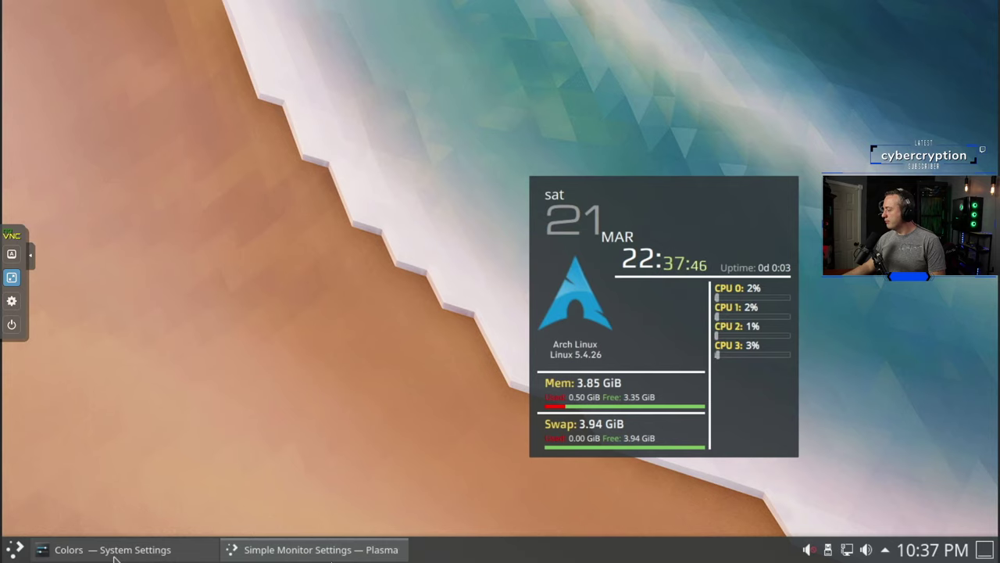
Open the Arch-KDE console in its own noVNC window, maximise it and show the virtual desktop full screen.
click(13, 278)
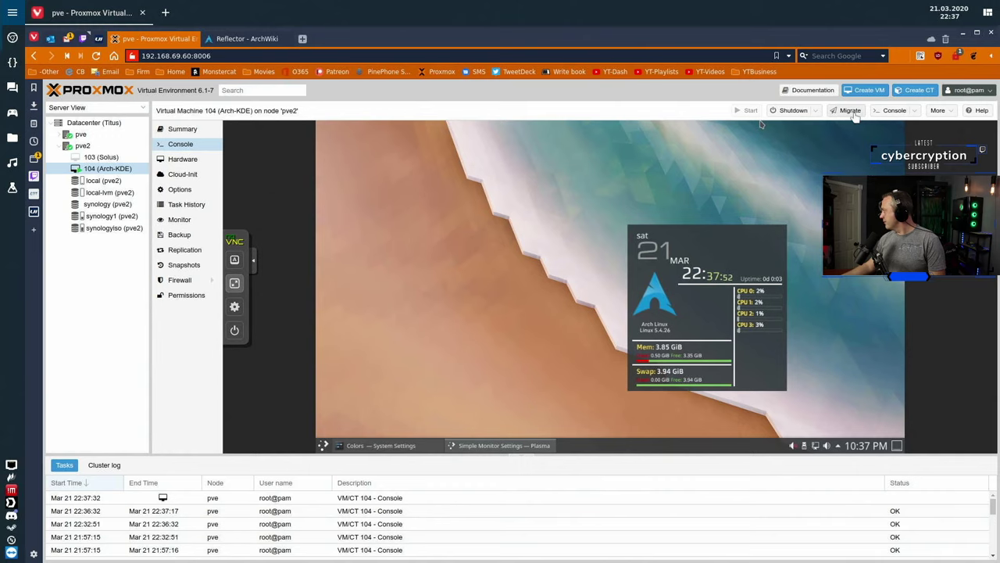
click(894, 110)
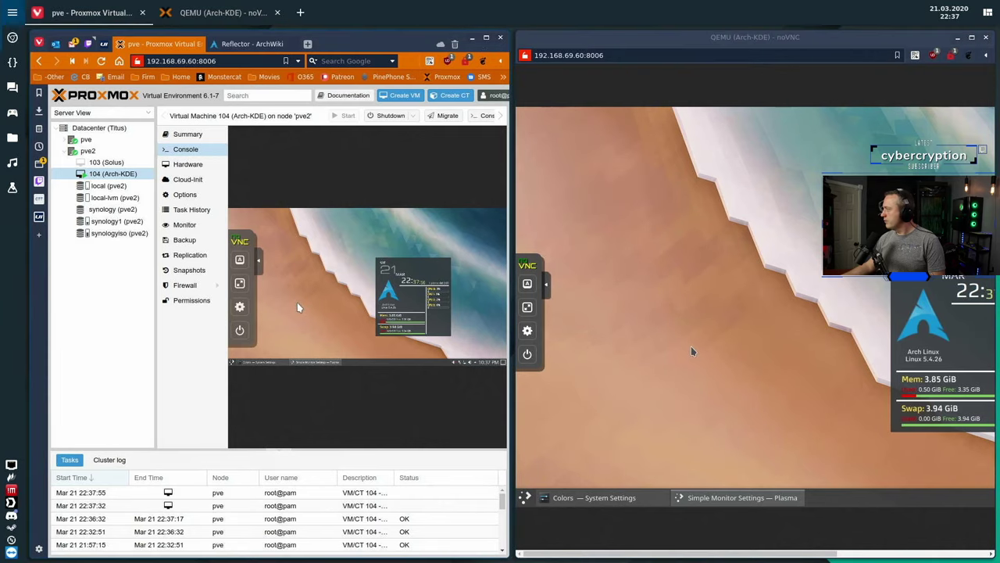
click(261, 263)
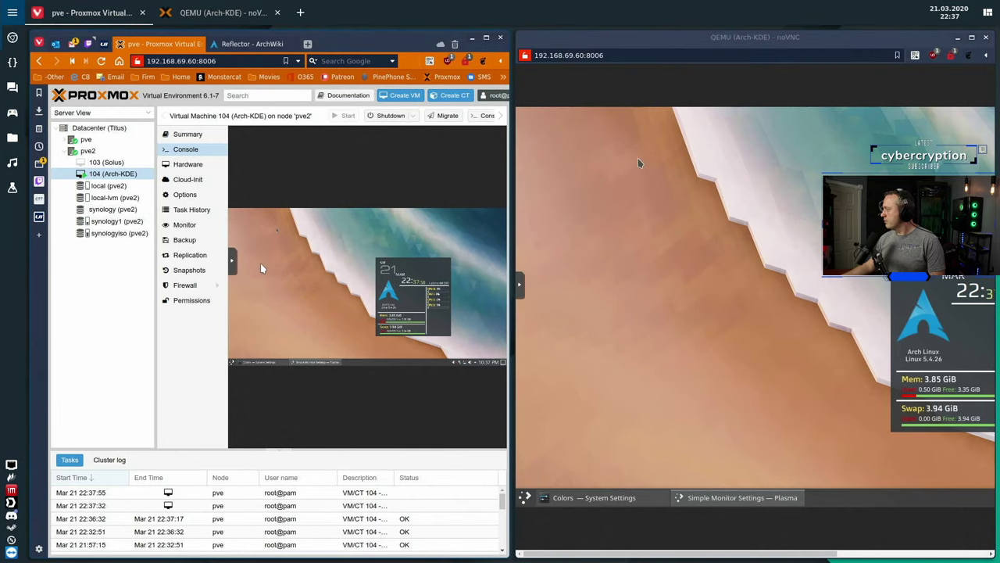
click(188, 133)
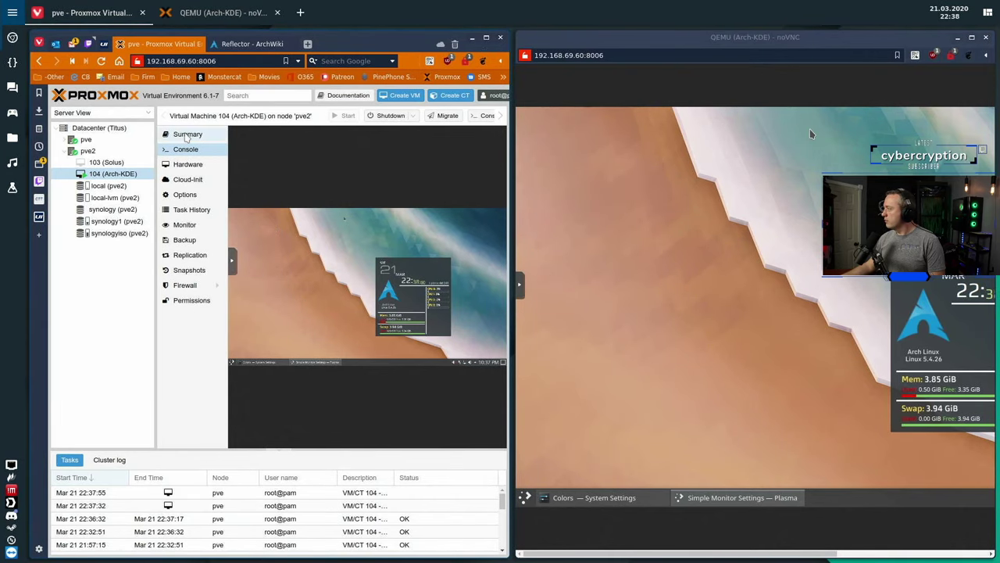
key(super+Up)
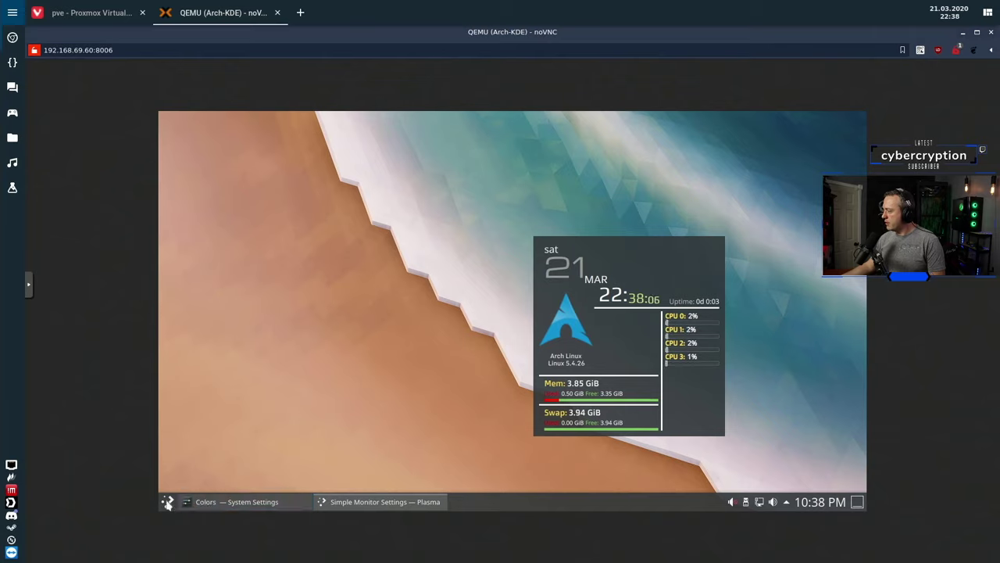
key(super)
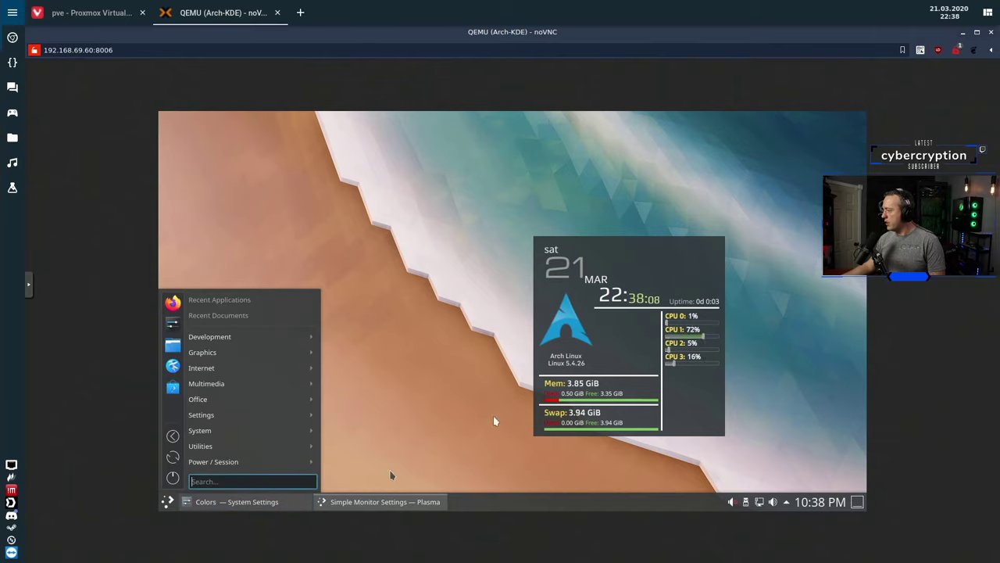
click(363, 332)
click(29, 285)
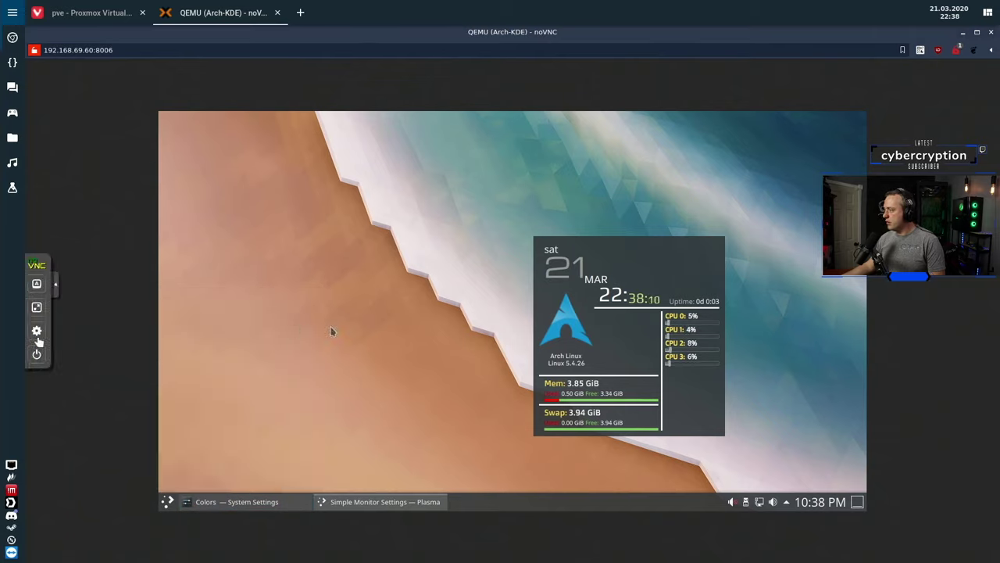
click(36, 310)
Restore System Settings, discard the pending colour scheme change and look at the Fonts settings.
click(110, 547)
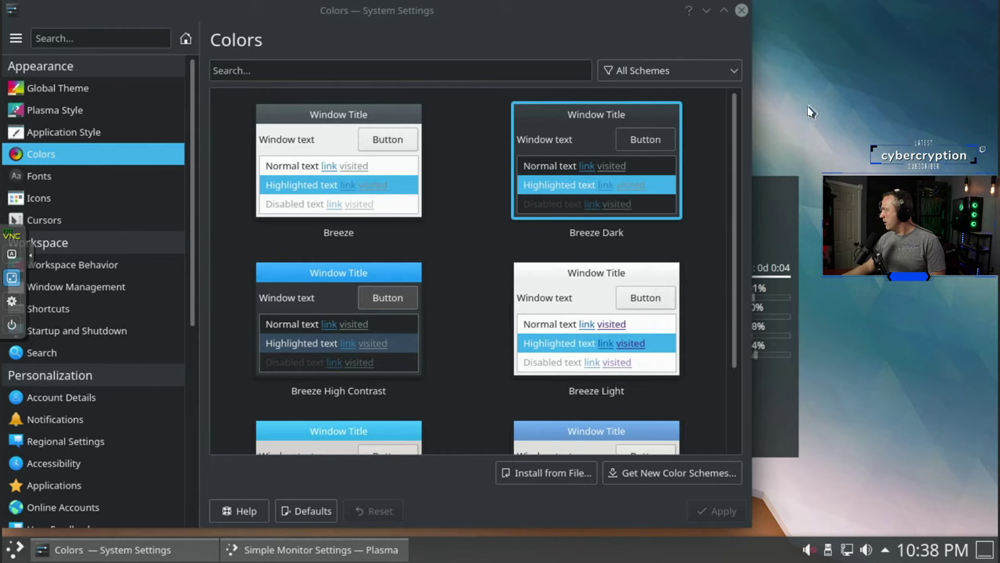
click(463, 134)
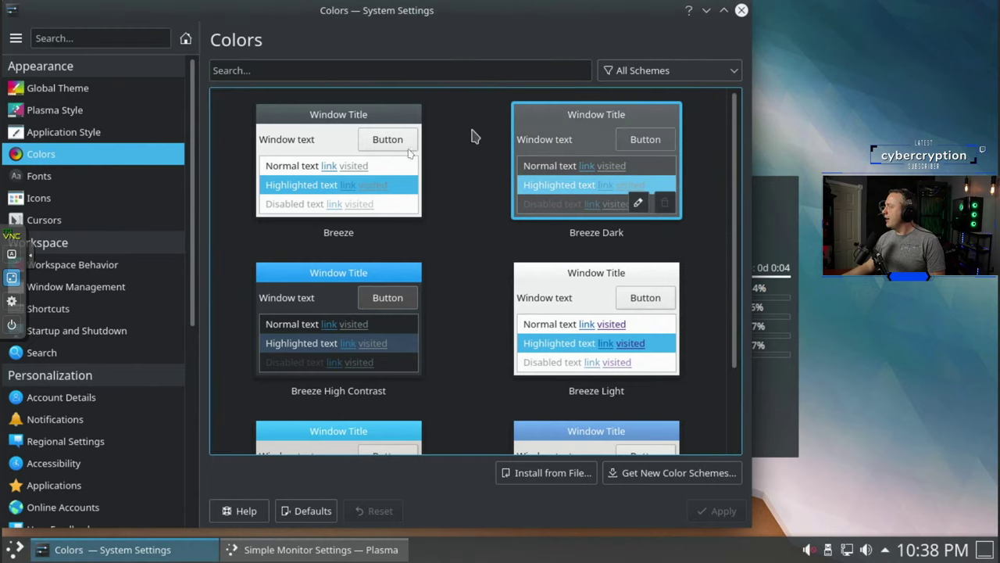
click(66, 175)
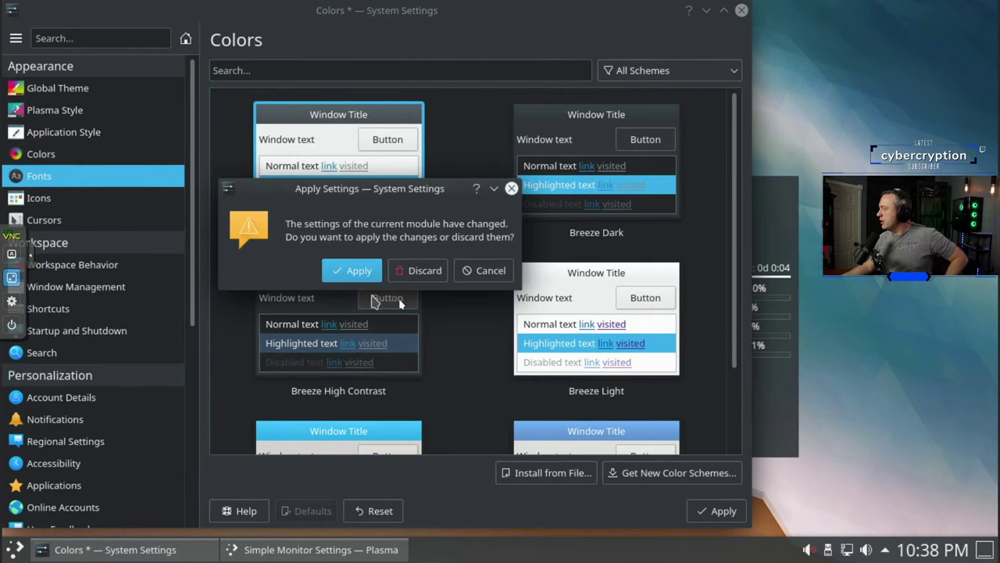
click(425, 270)
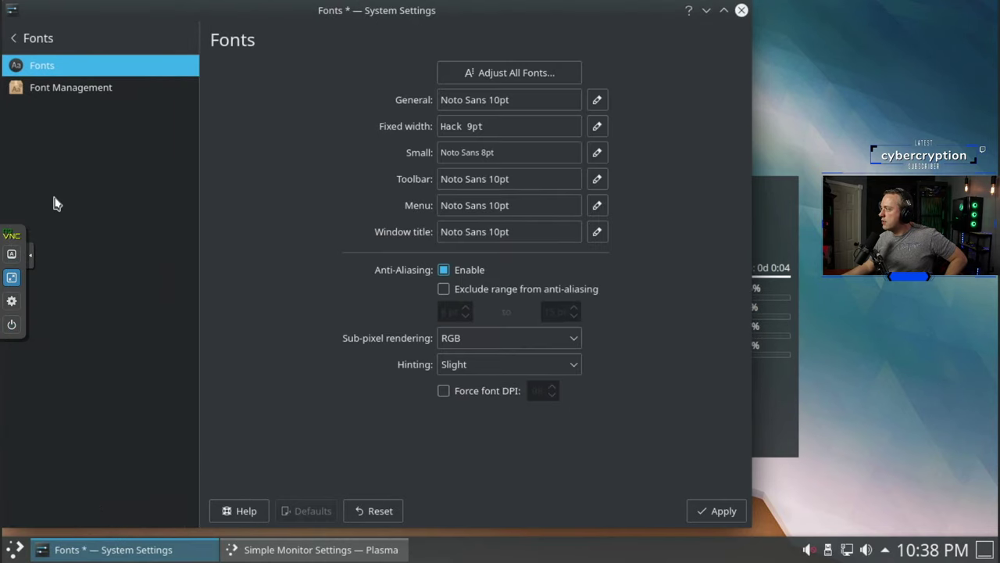
click(39, 37)
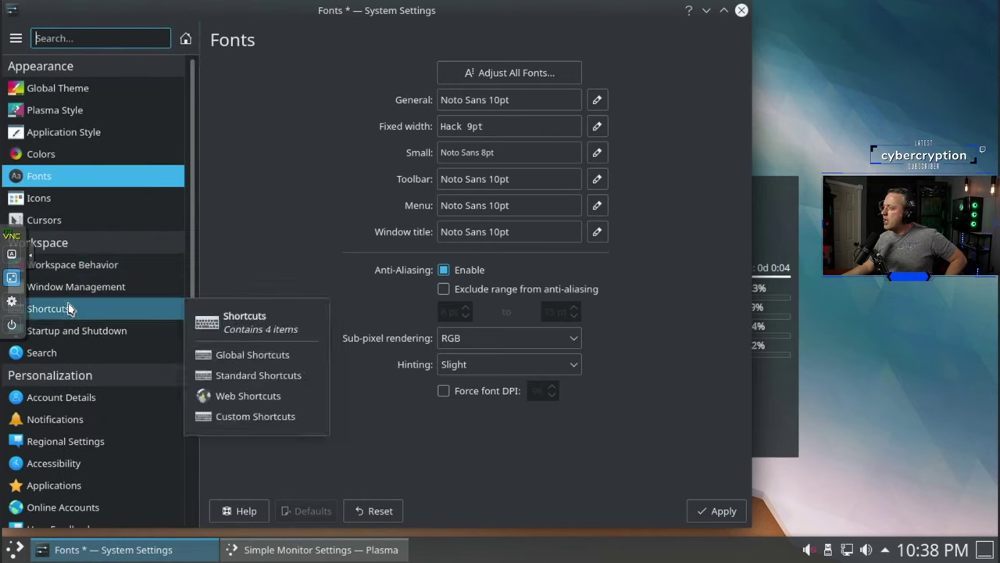
Discard the pending font changes, then add and apply a second virtual desktop under Workspace Behavior.
click(91, 269)
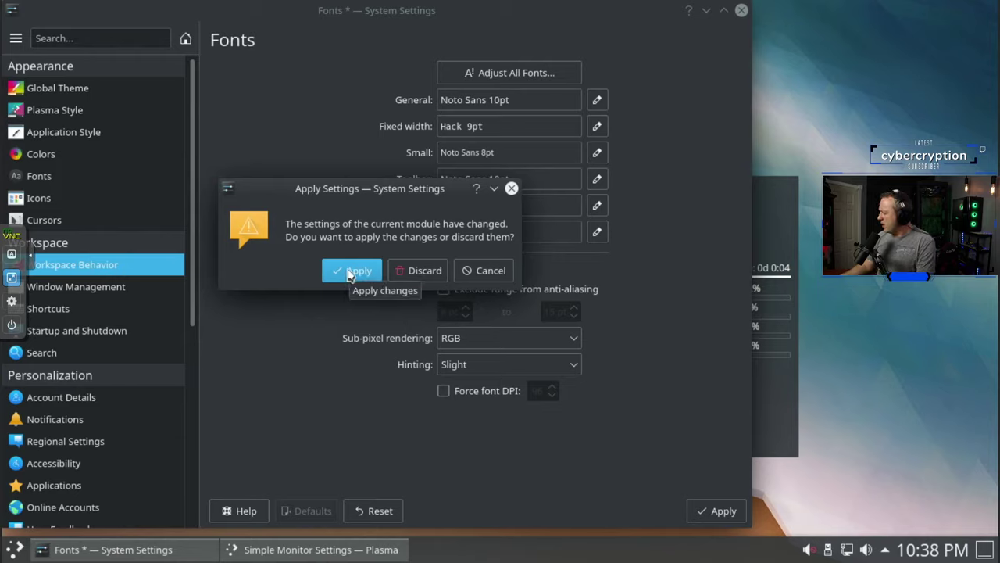
click(409, 270)
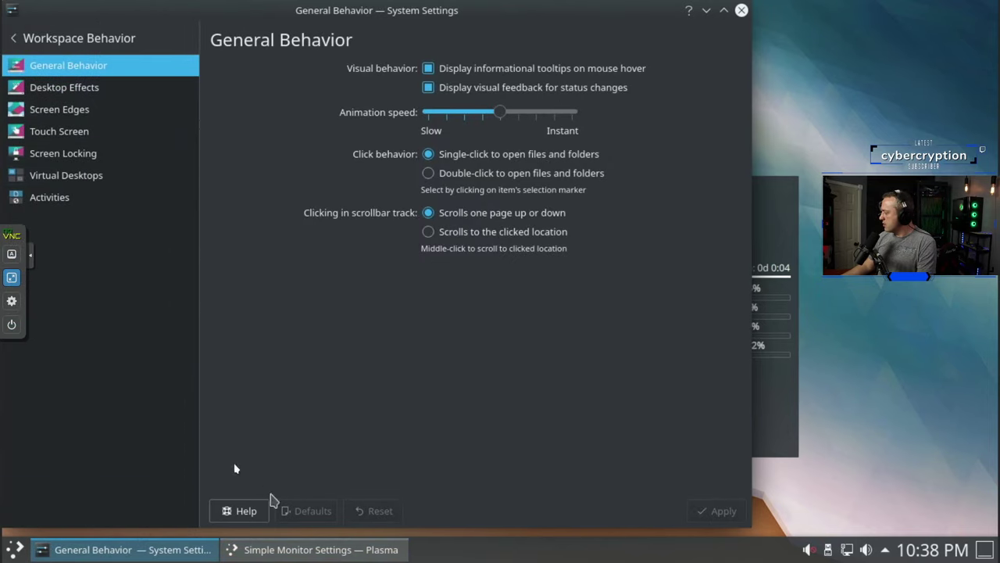
click(76, 177)
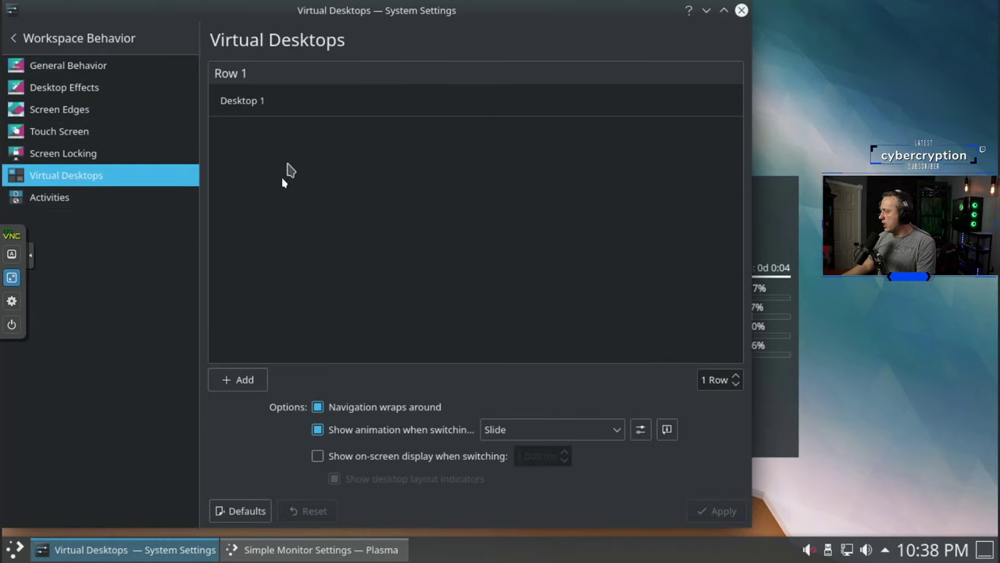
click(233, 381)
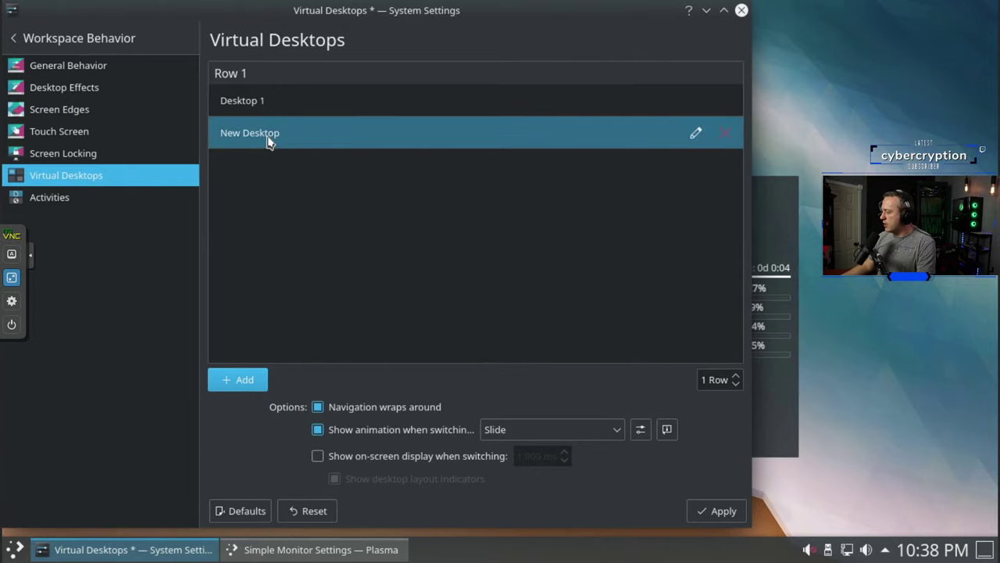
click(711, 510)
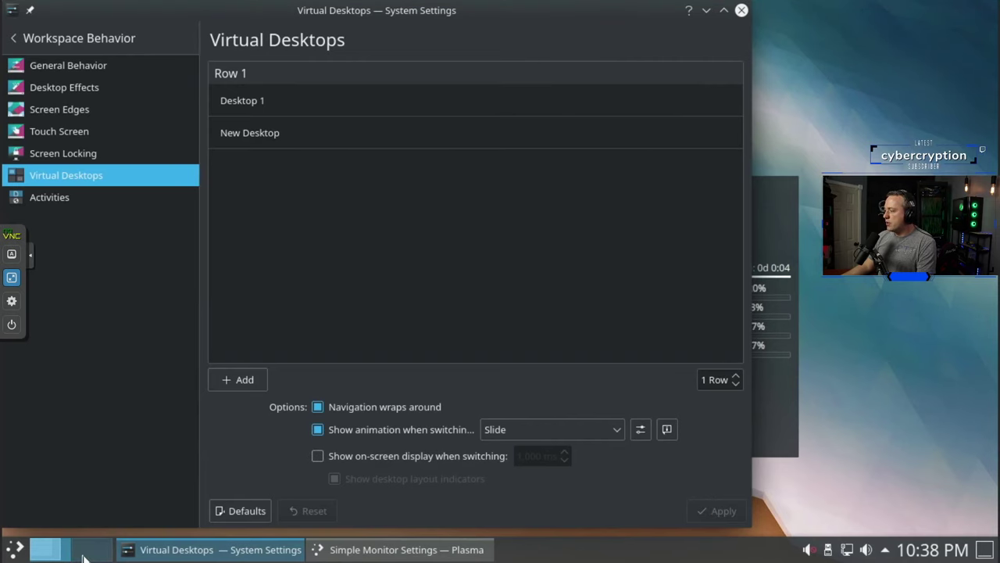
Switch back and forth between the two virtual desktops to test them.
click(86, 552)
click(45, 550)
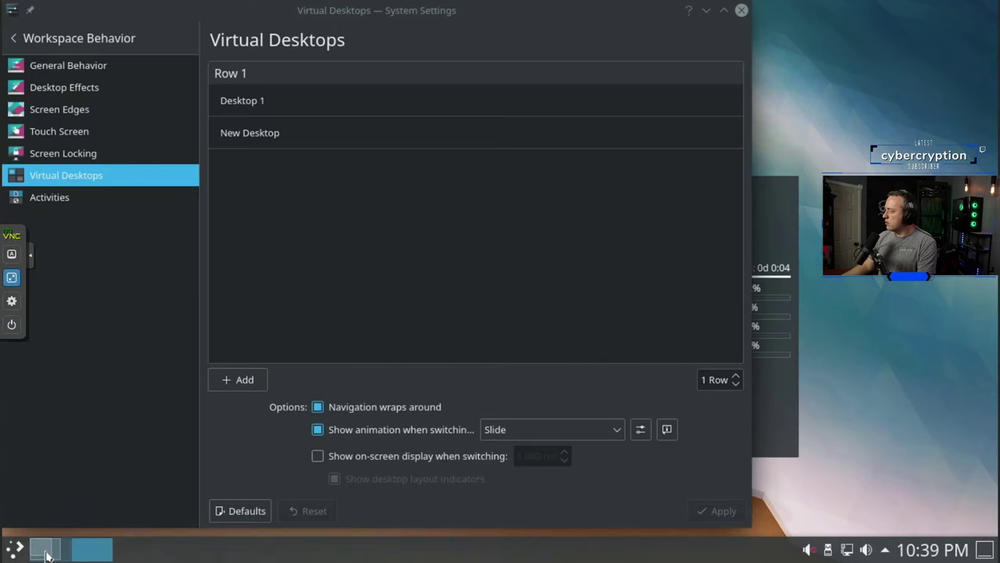
click(86, 552)
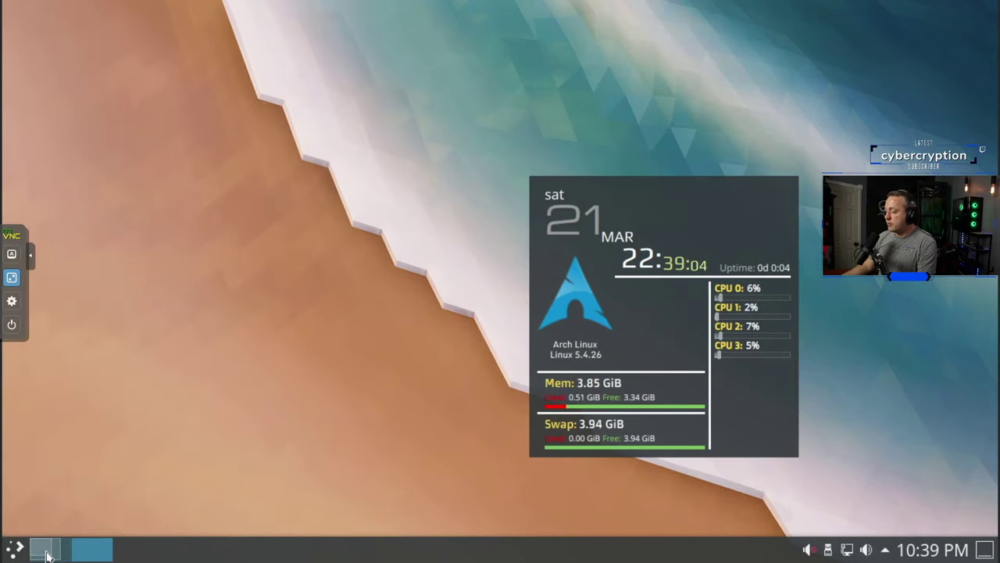
Return to the first virtual desktop and look at the Window Management settings.
click(48, 551)
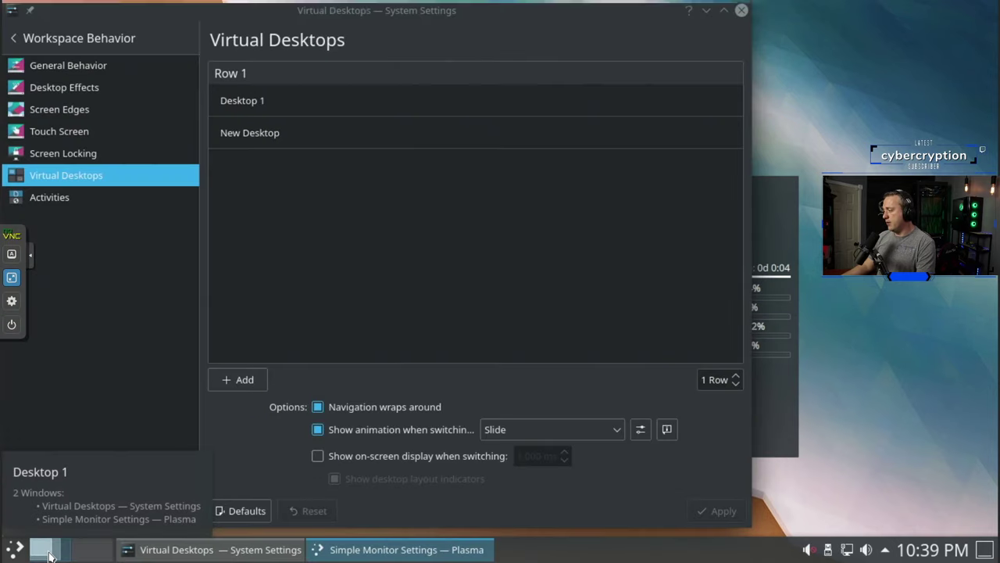
click(73, 38)
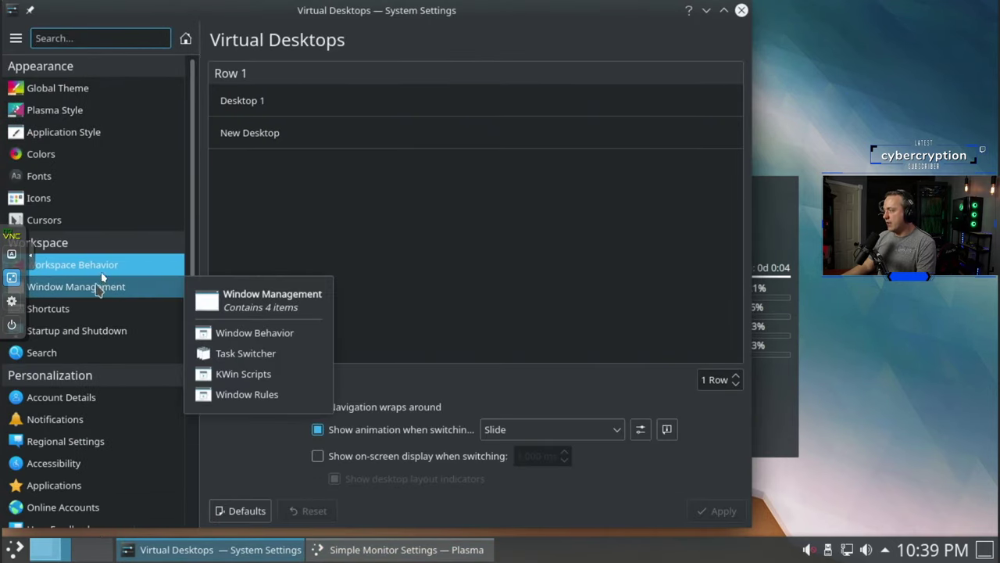
click(100, 296)
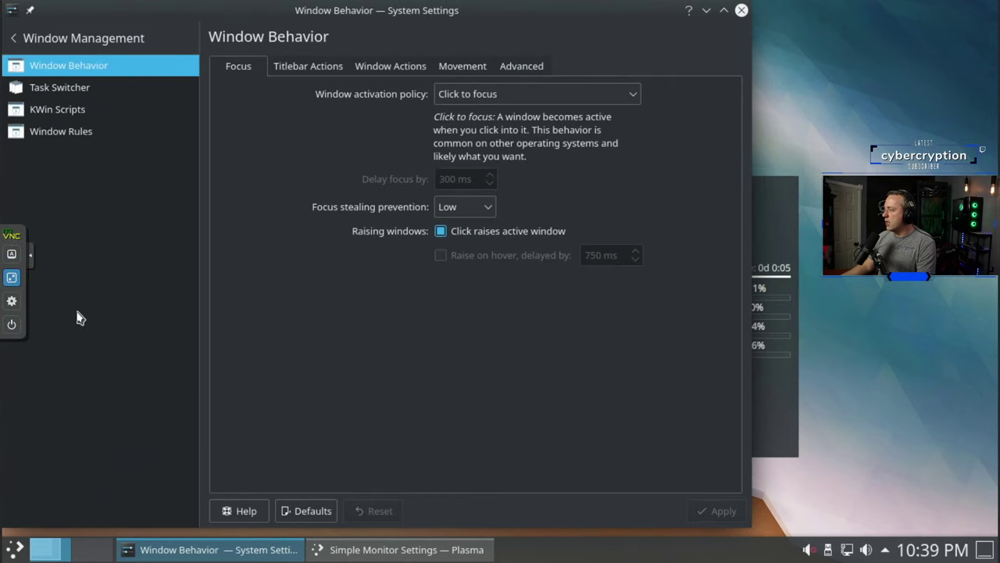
click(49, 39)
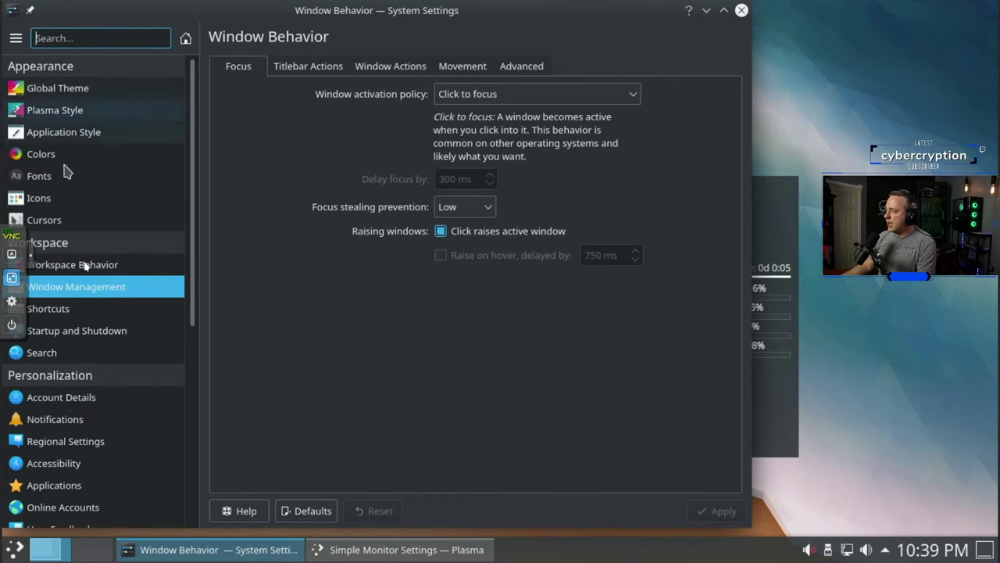
Look up KWin's global shortcut for Switch to Desktop 2 with System Settings maximised, and switch to the second desktop and back.
click(78, 311)
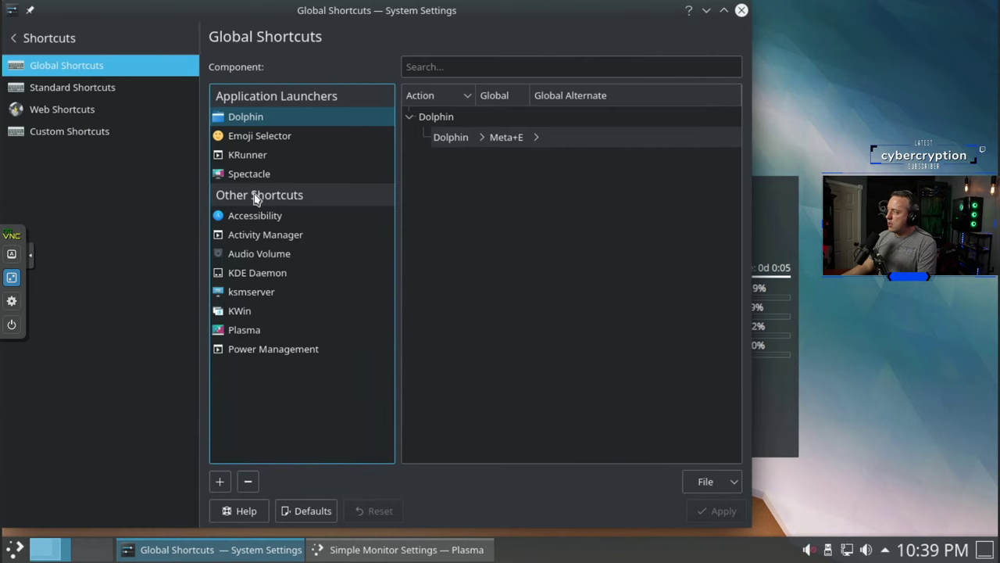
click(245, 311)
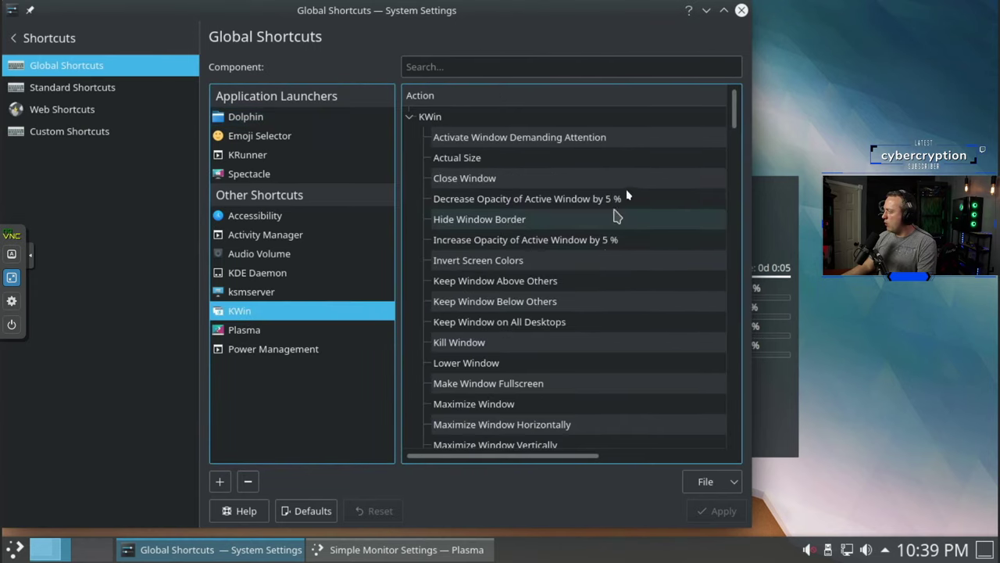
drag(735, 105, 744, 237)
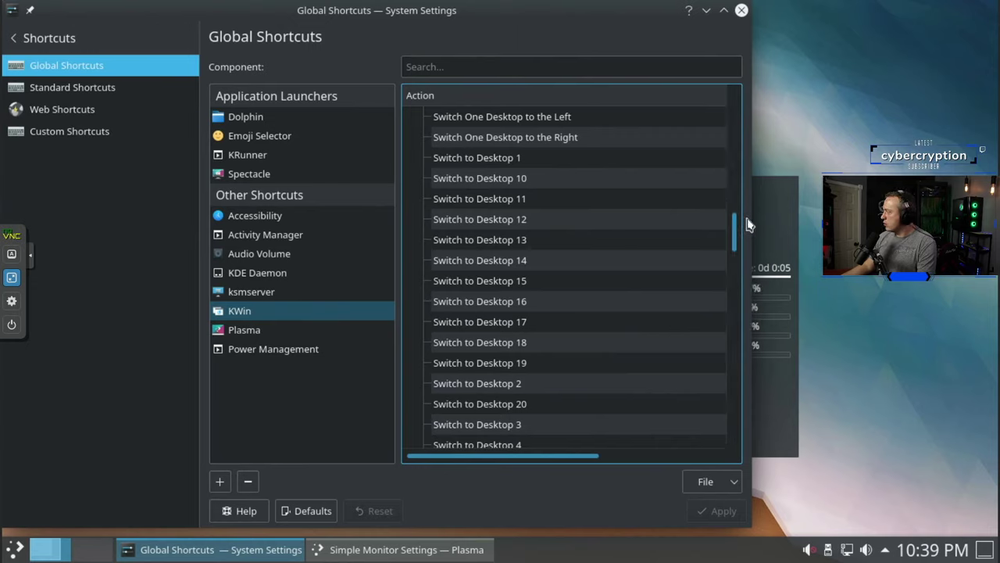
drag(758, 215, 908, 216)
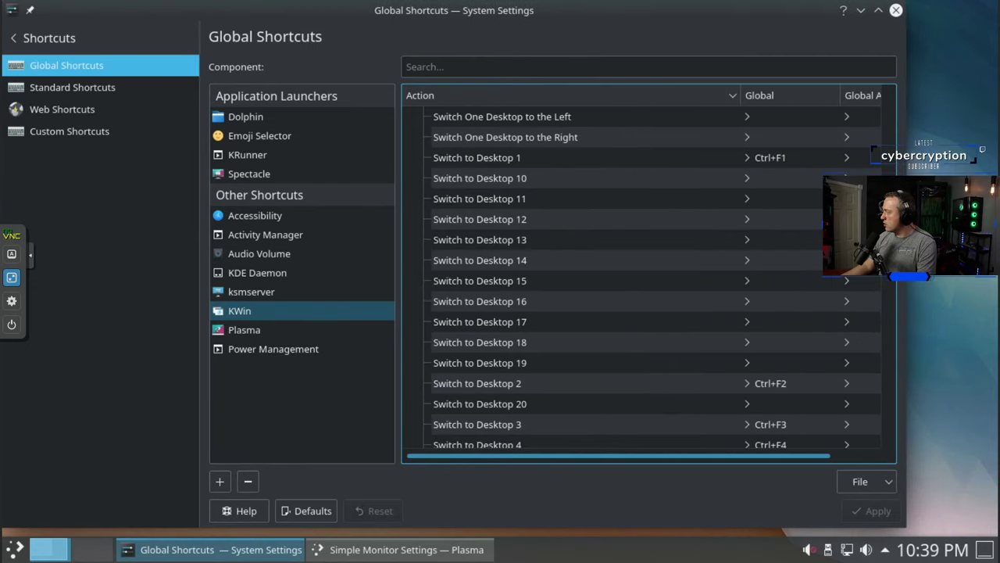
click(878, 10)
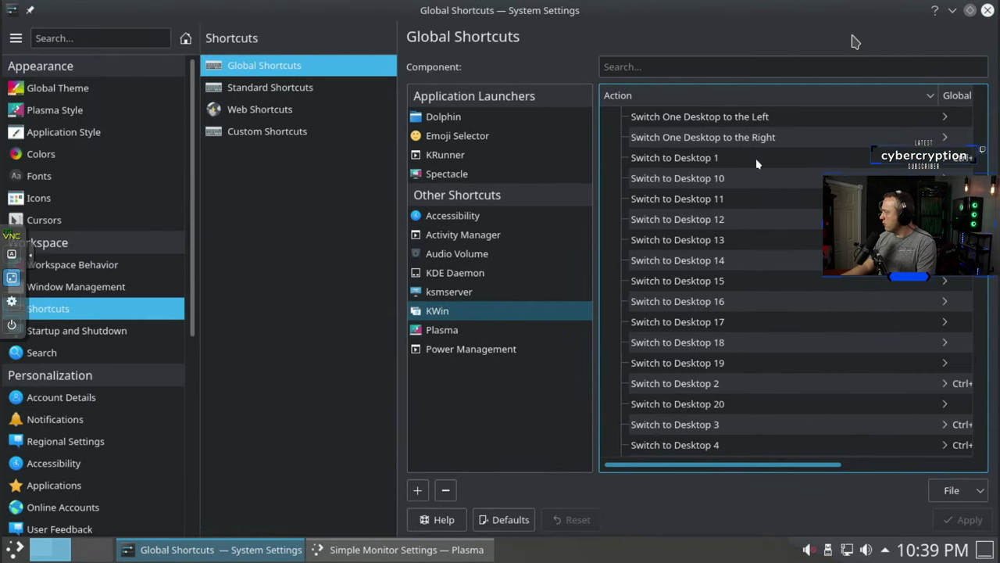
click(718, 384)
drag(732, 468, 665, 474)
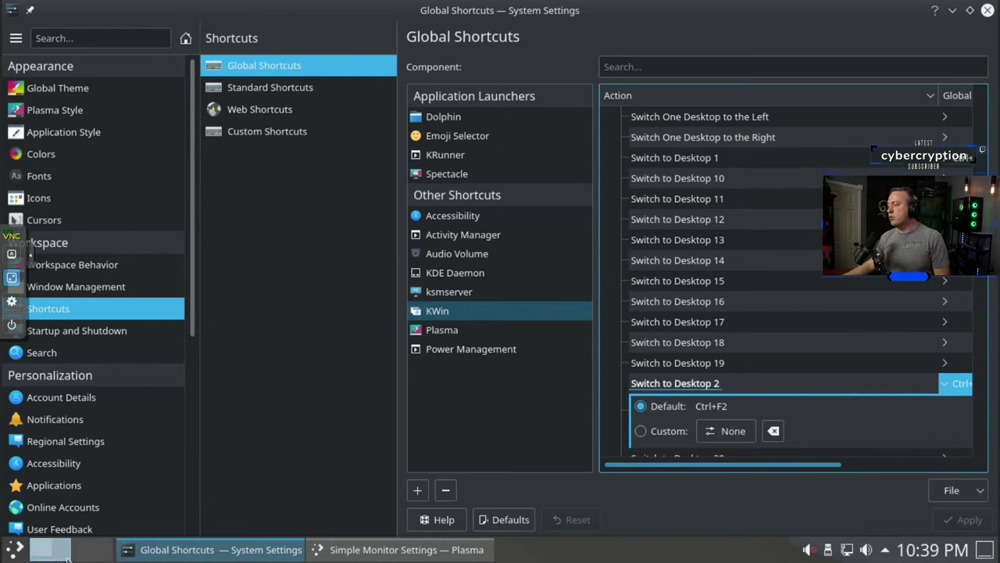
click(95, 556)
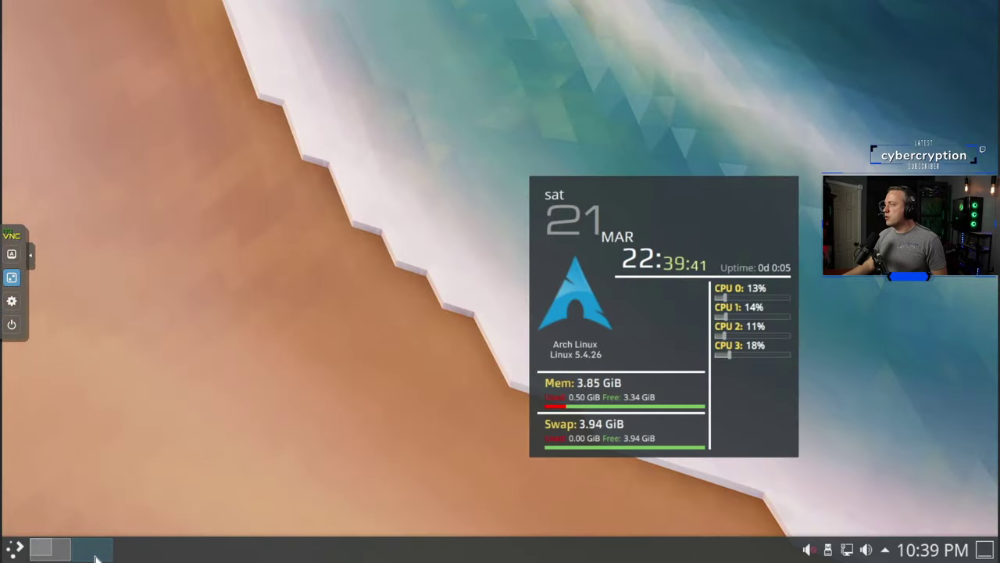
click(49, 557)
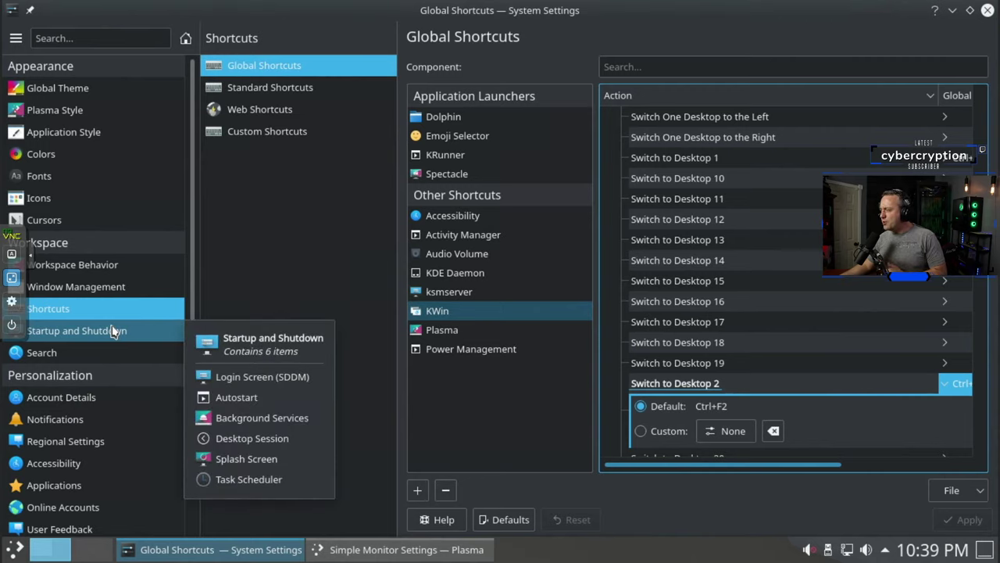
Add Konsole to the application launchers in Global Shortcuts.
mouse_move(102, 308)
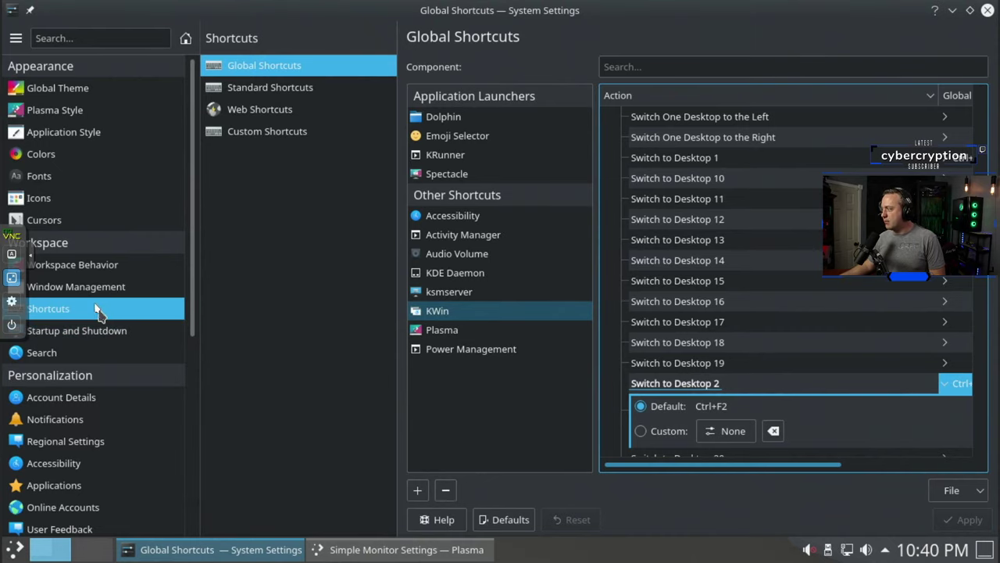
click(459, 118)
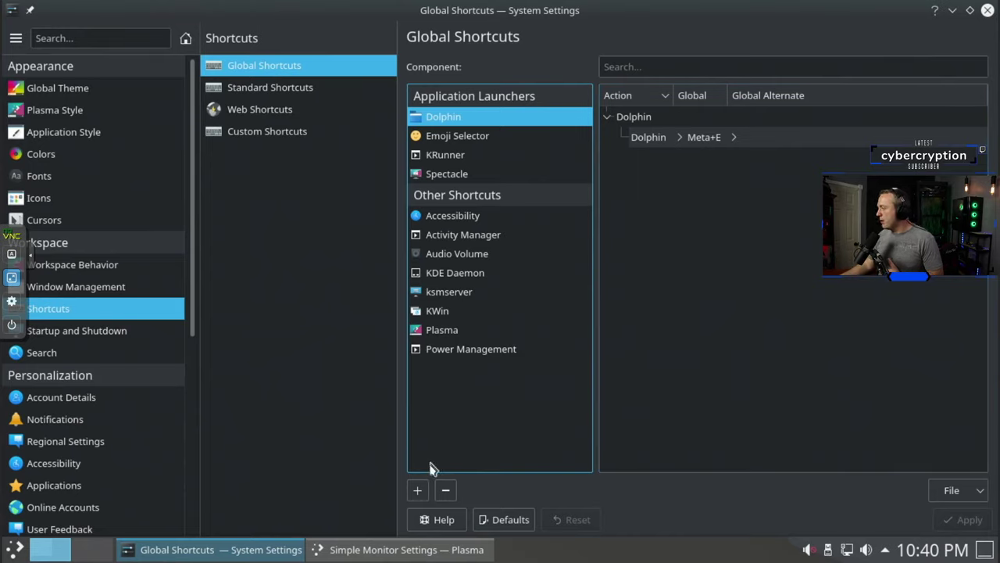
click(417, 490)
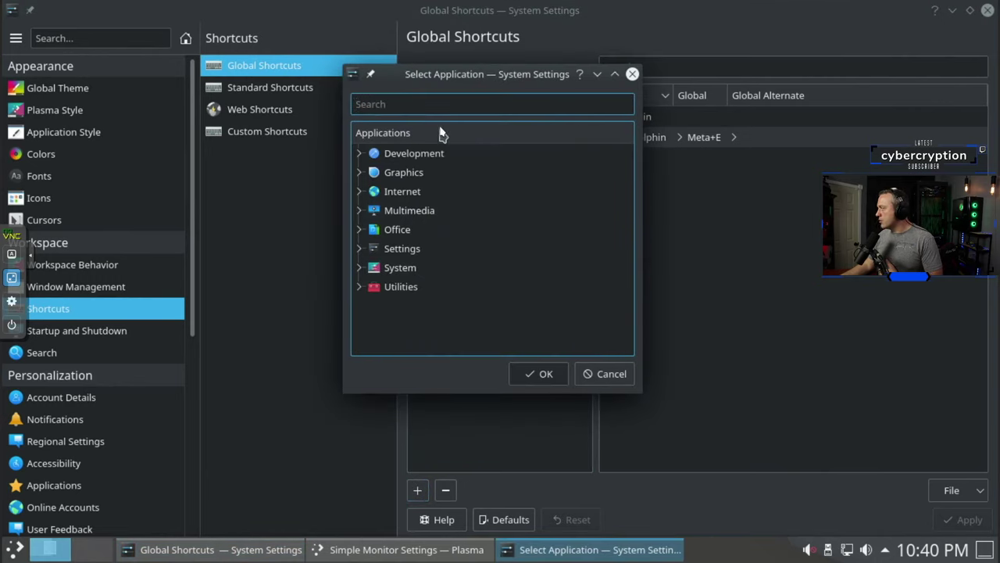
click(424, 104)
text(konsole)
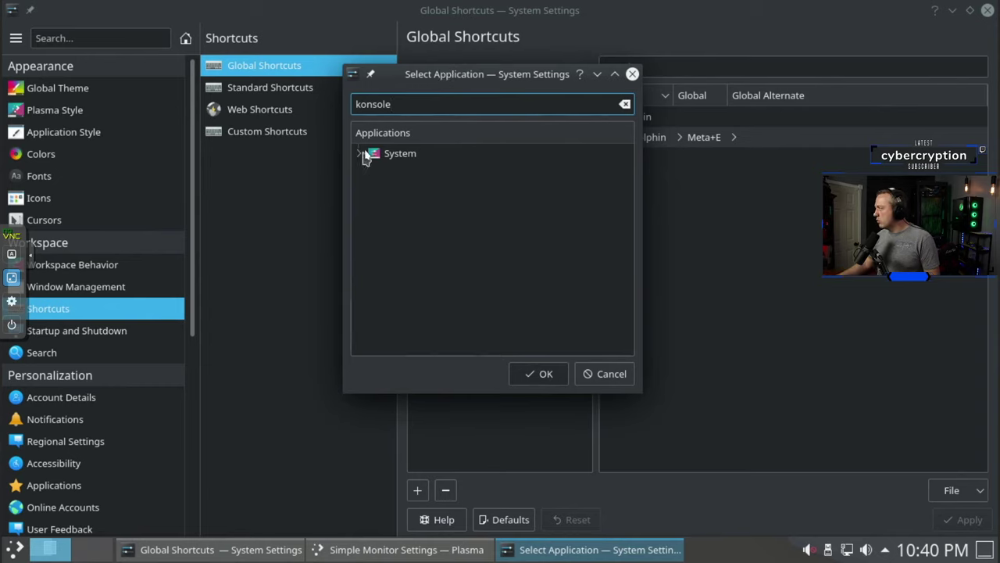
click(359, 155)
click(359, 154)
click(393, 172)
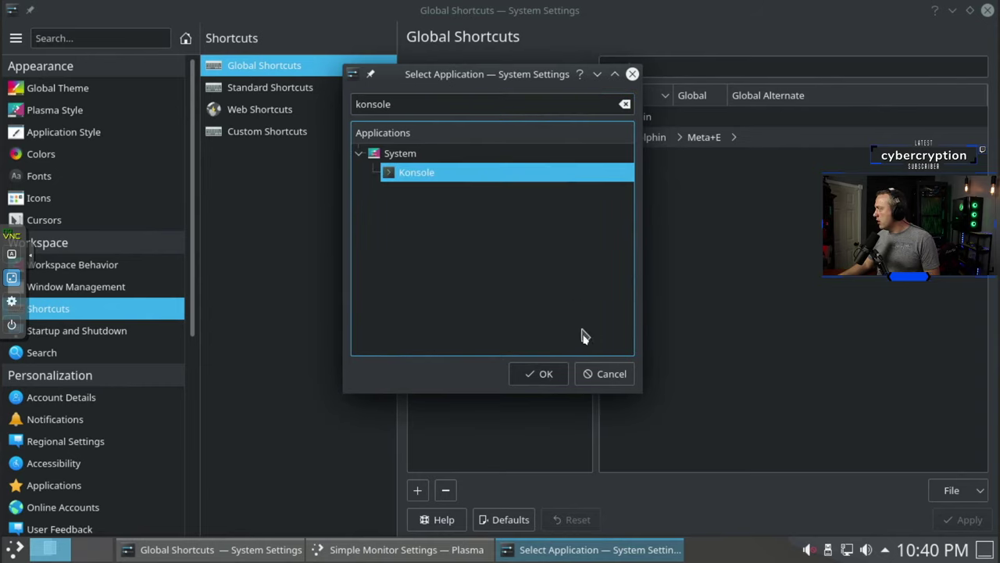
click(546, 373)
Choose a custom global shortcut for Konsole's Launch Konsole action.
click(443, 155)
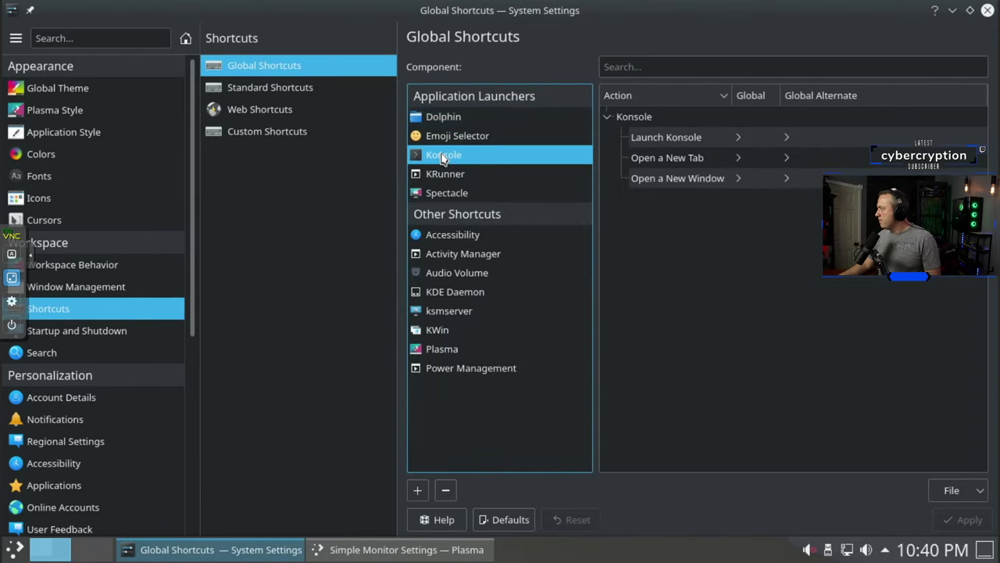
click(743, 144)
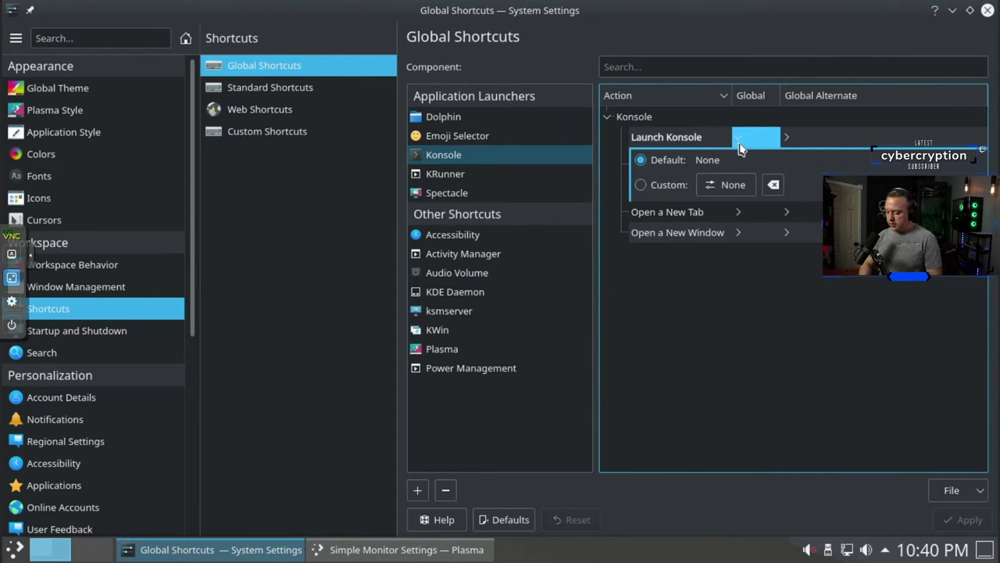
click(664, 185)
click(721, 186)
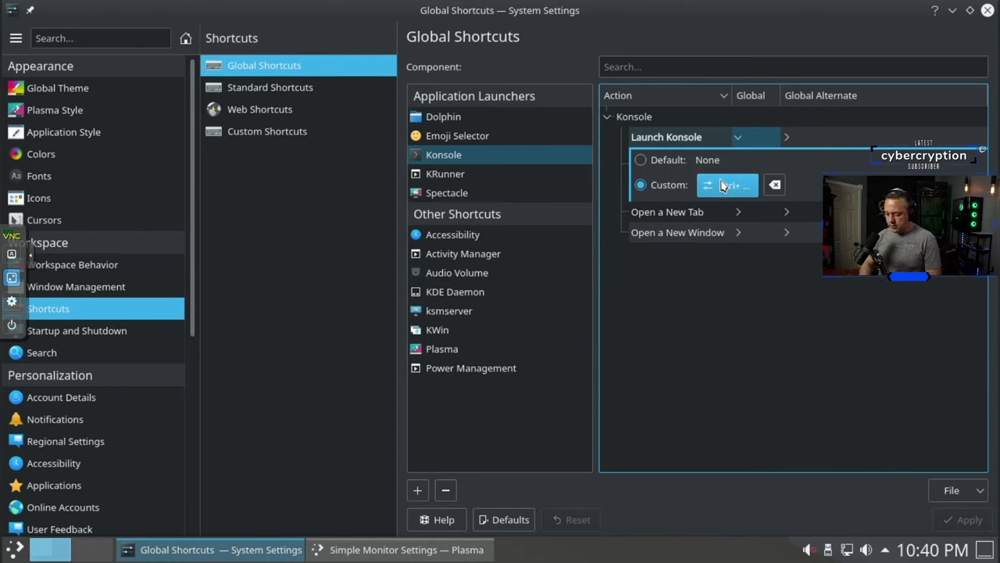
key(ctrl+t)
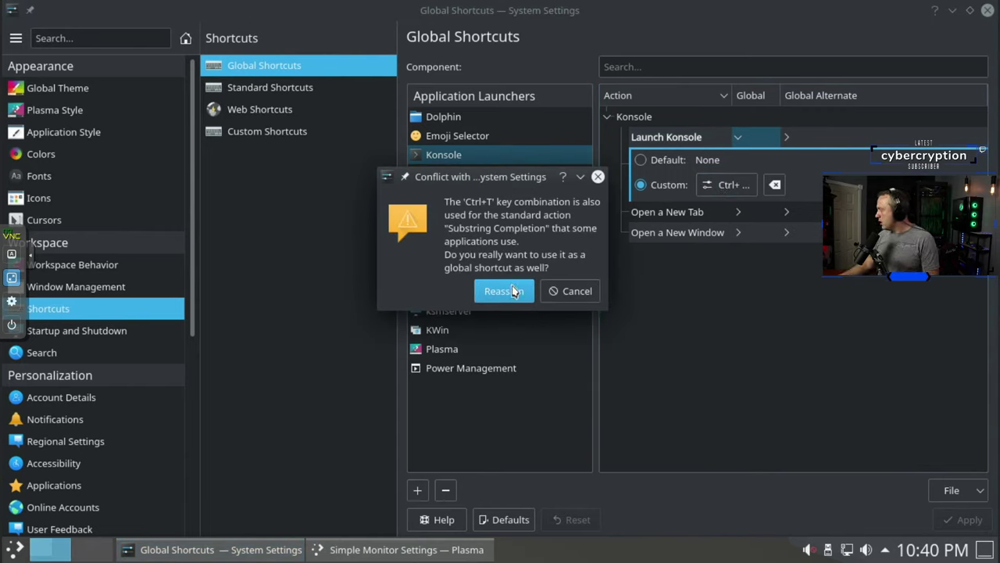
click(565, 291)
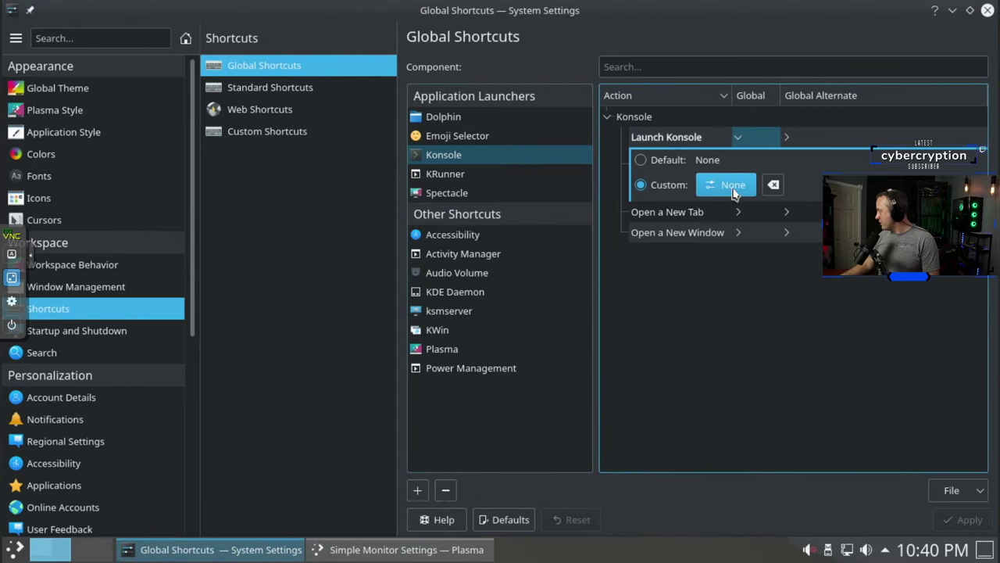
Assign Ctrl+Shift+T as the custom shortcut for Launch Konsole and apply the change.
click(733, 188)
key(ctrl+shift+t)
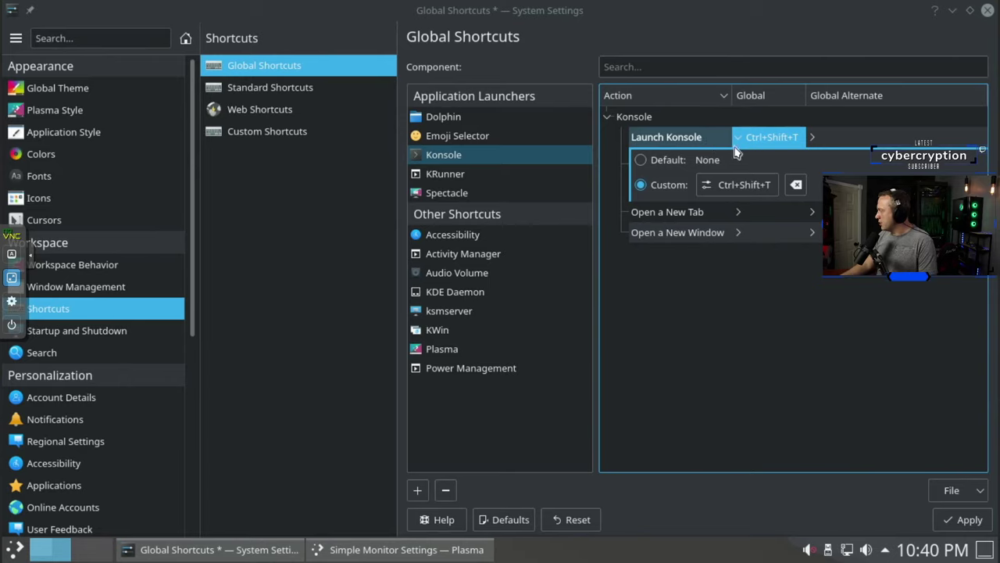
click(964, 520)
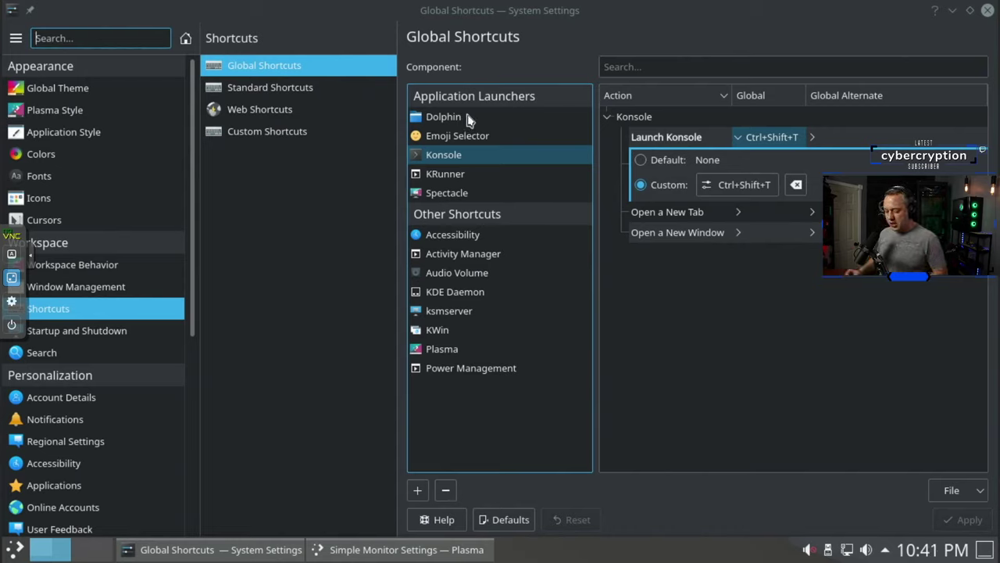
Launch Konsole with its new shortcut to test it, look over the terminal's settings options and minimise its window.
key(ctrl+shift+t)
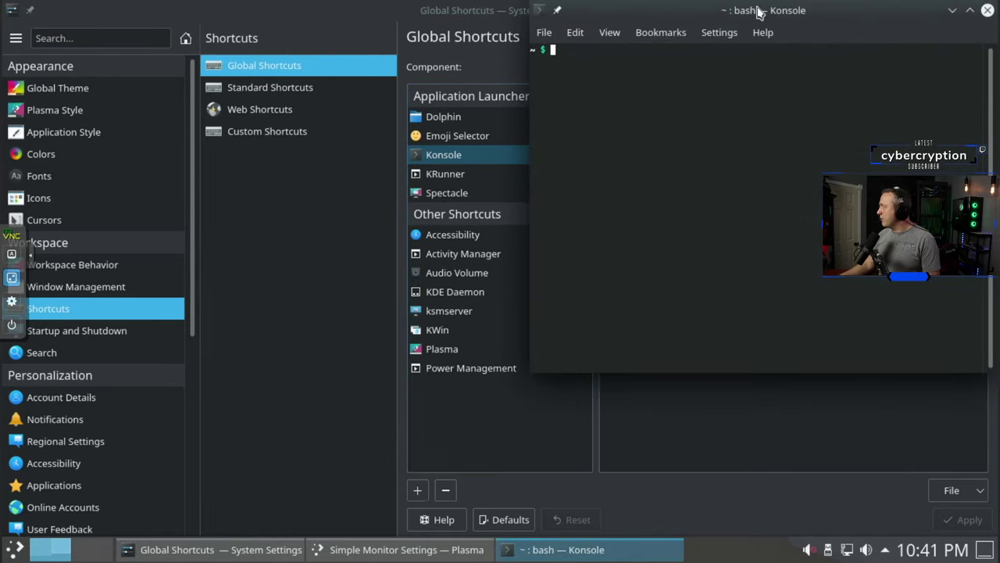
drag(633, 10, 334, 86)
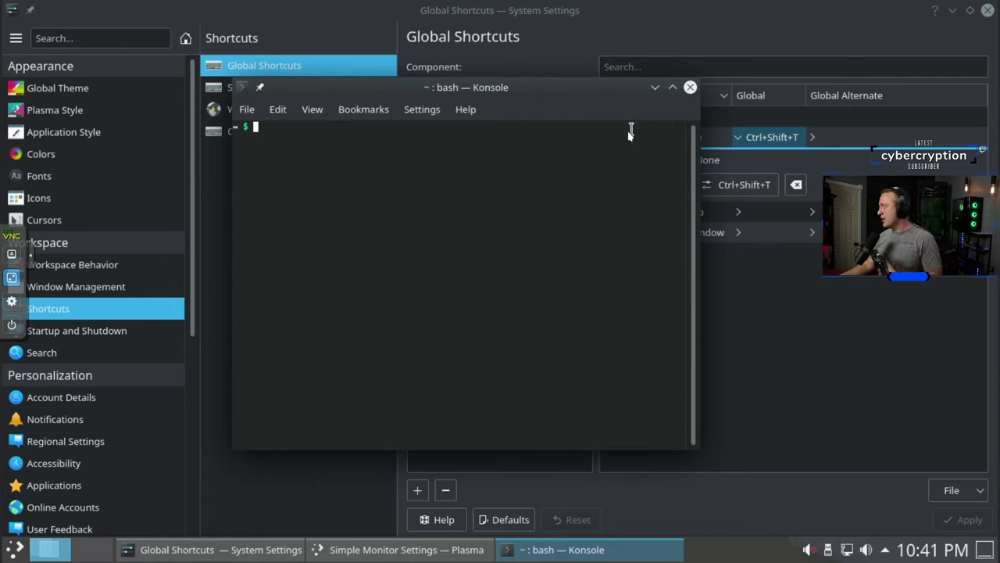
click(423, 110)
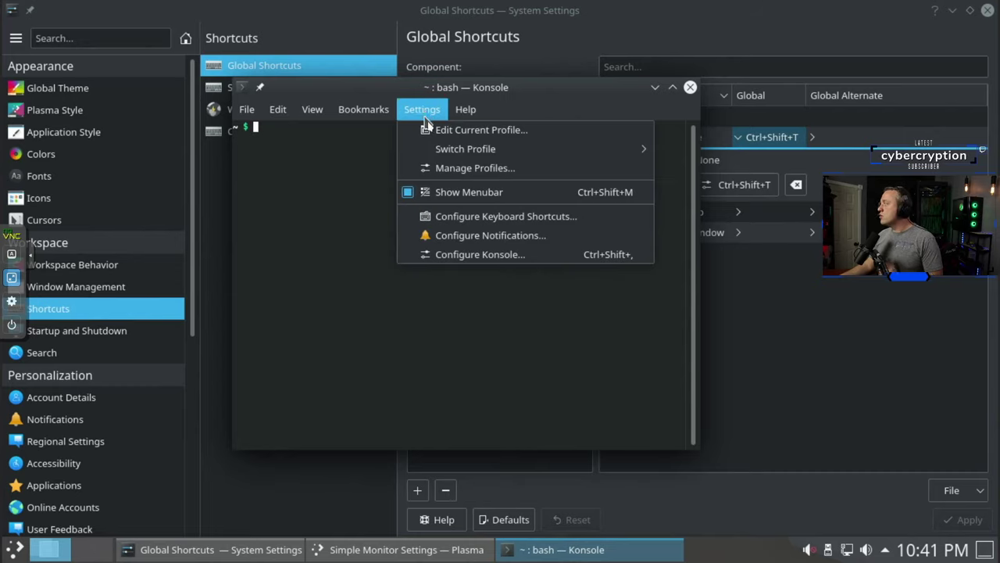
mouse_move(426, 156)
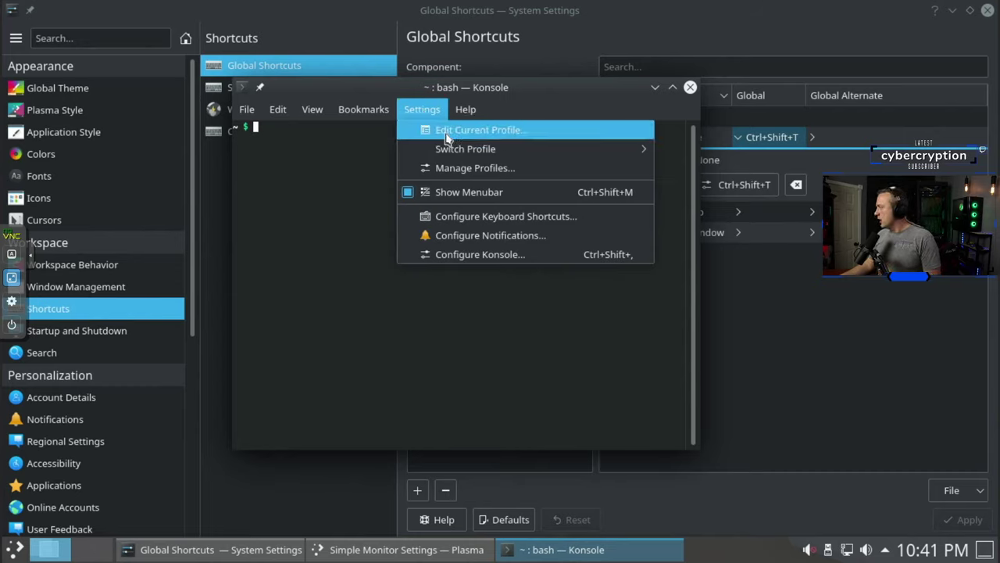
click(325, 315)
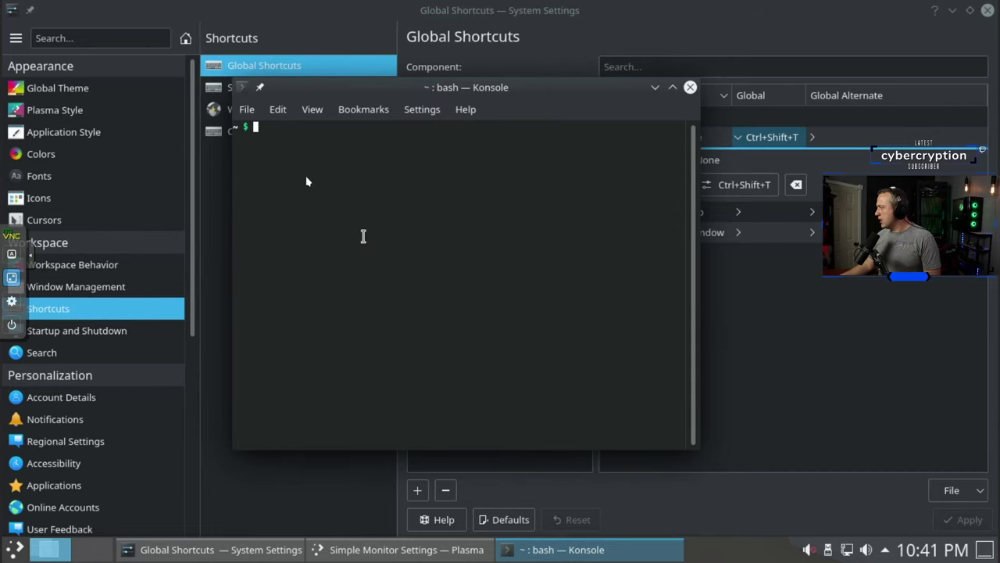
click(654, 88)
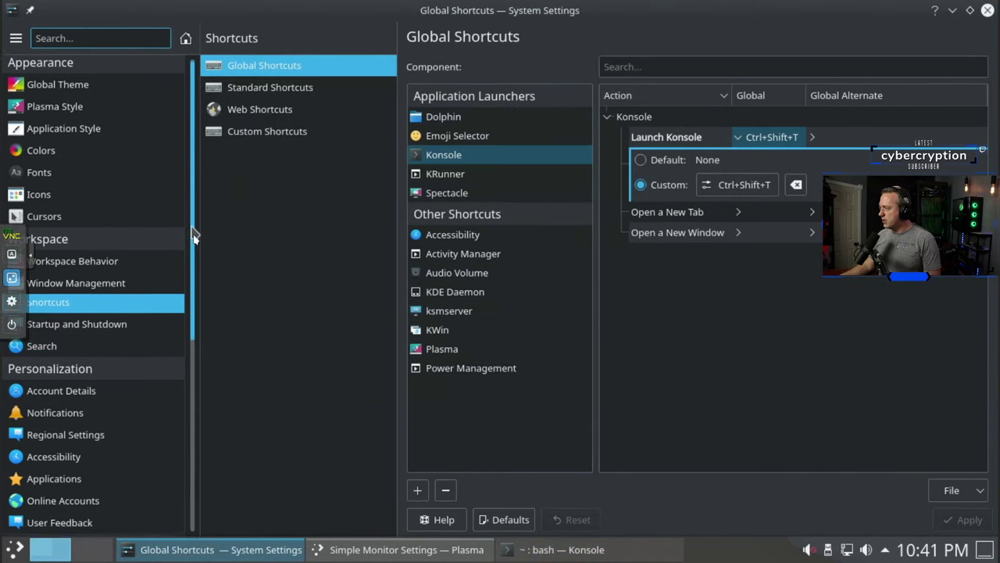
Apply the Breeze theme to the SDDM login screen in Startup and Shutdown, authenticating with the root password.
scroll(152, 290, down, 1)
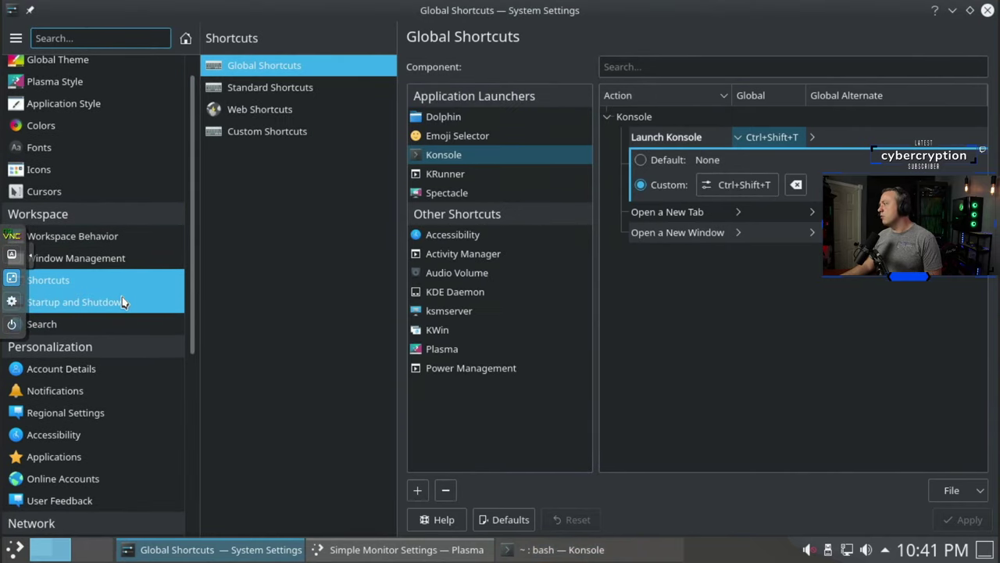
click(123, 301)
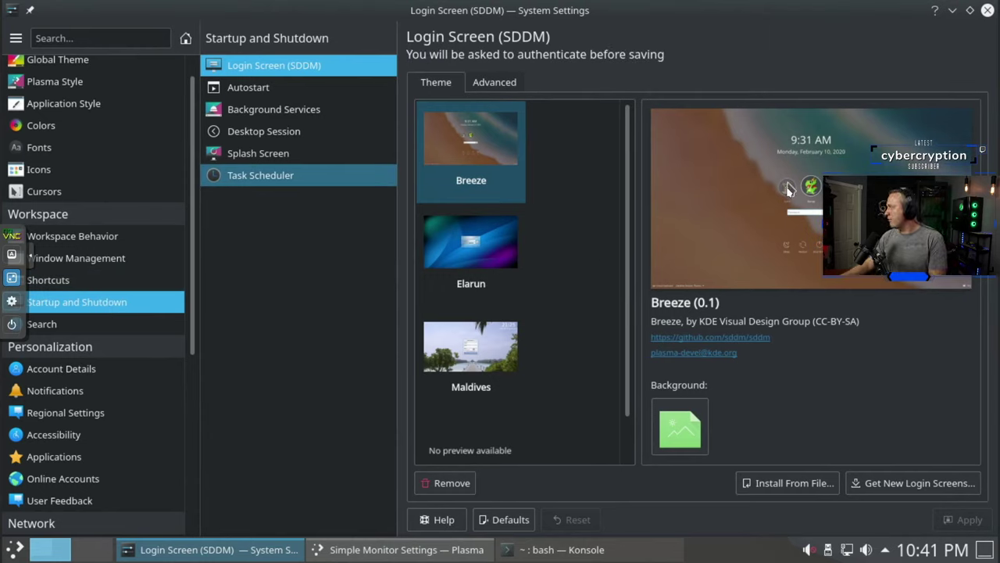
click(482, 155)
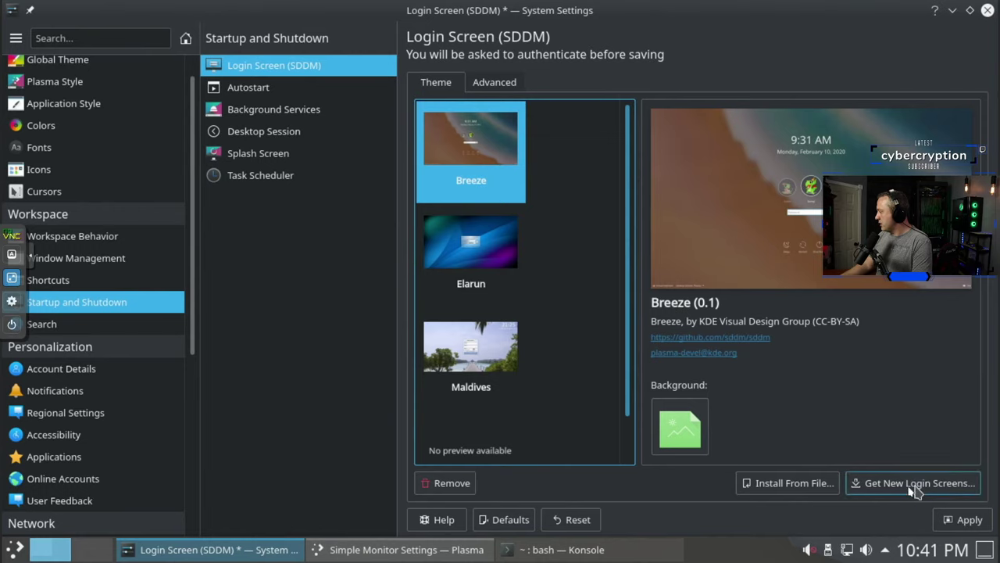
click(968, 521)
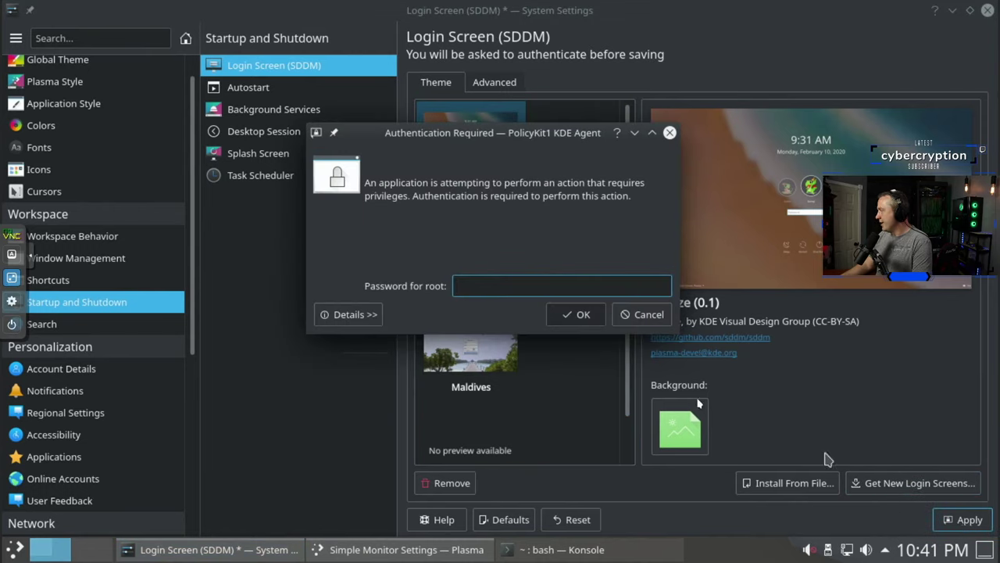
text(••)
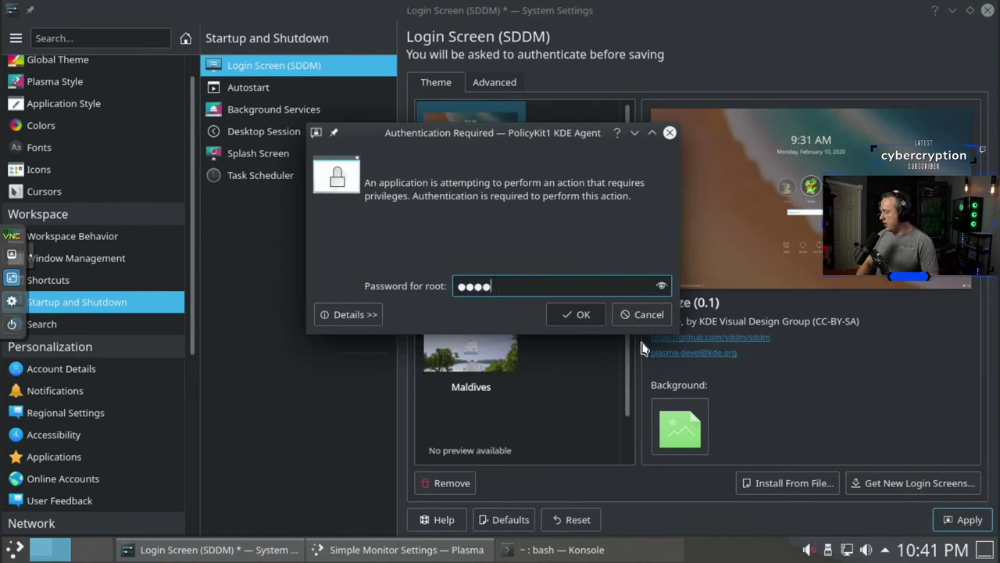
text(••)
click(582, 314)
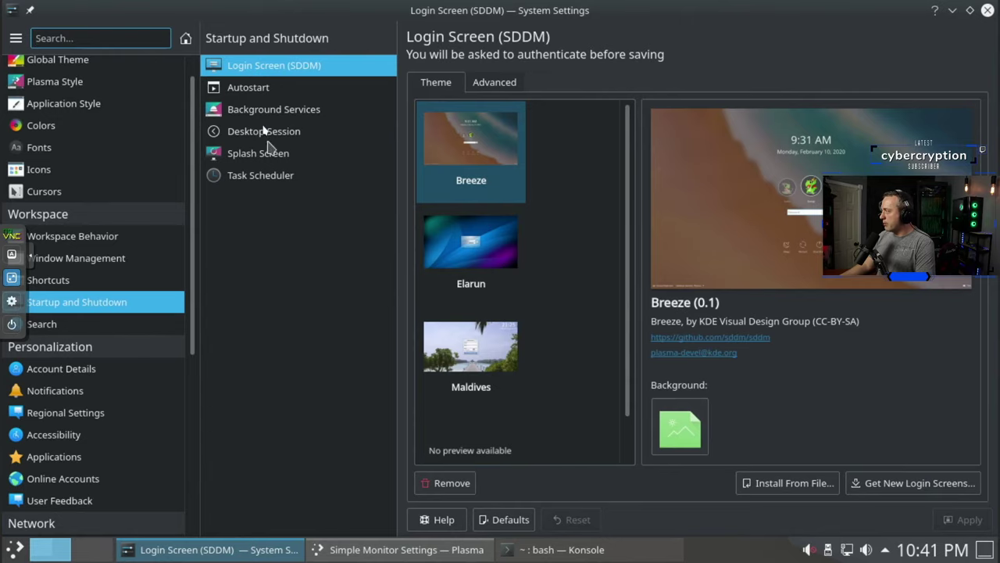
Look over the Autostart settings and disable file search in the Search settings.
click(256, 91)
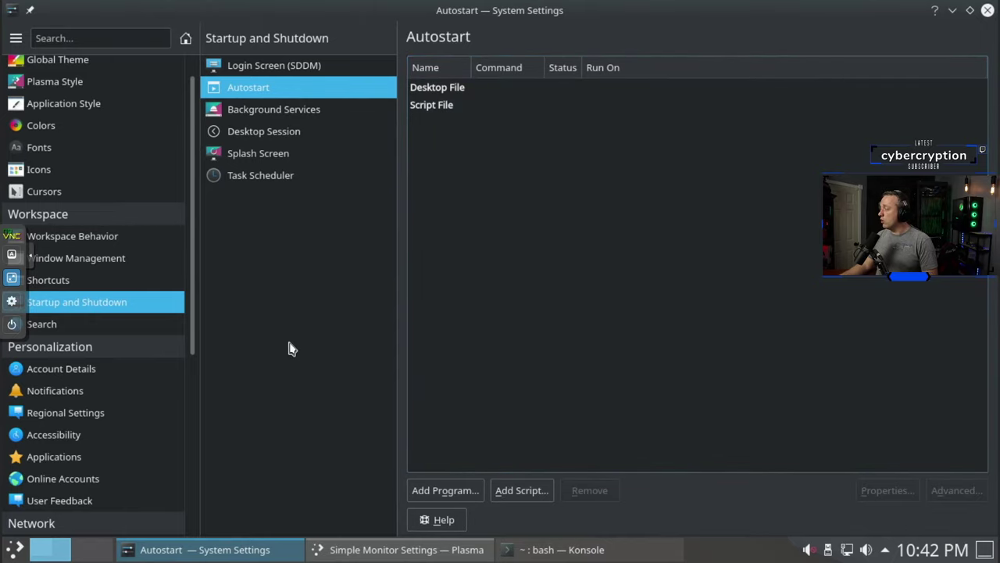
key(super)
key(Escape)
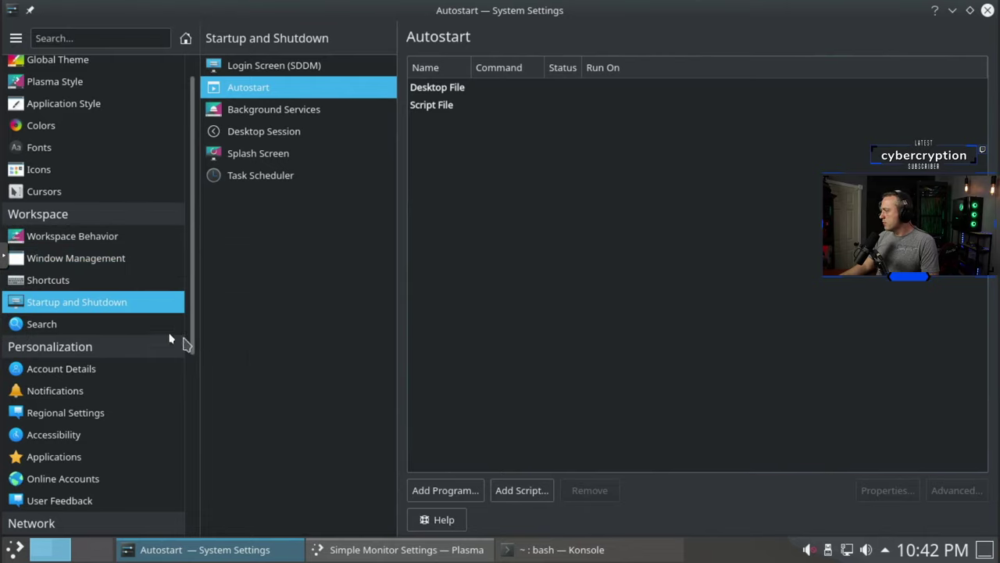
click(96, 328)
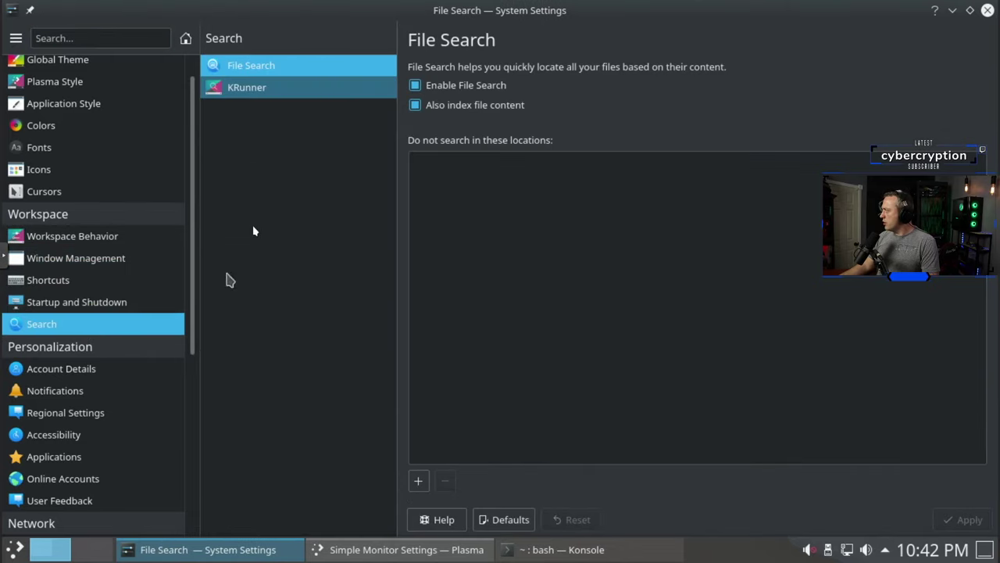
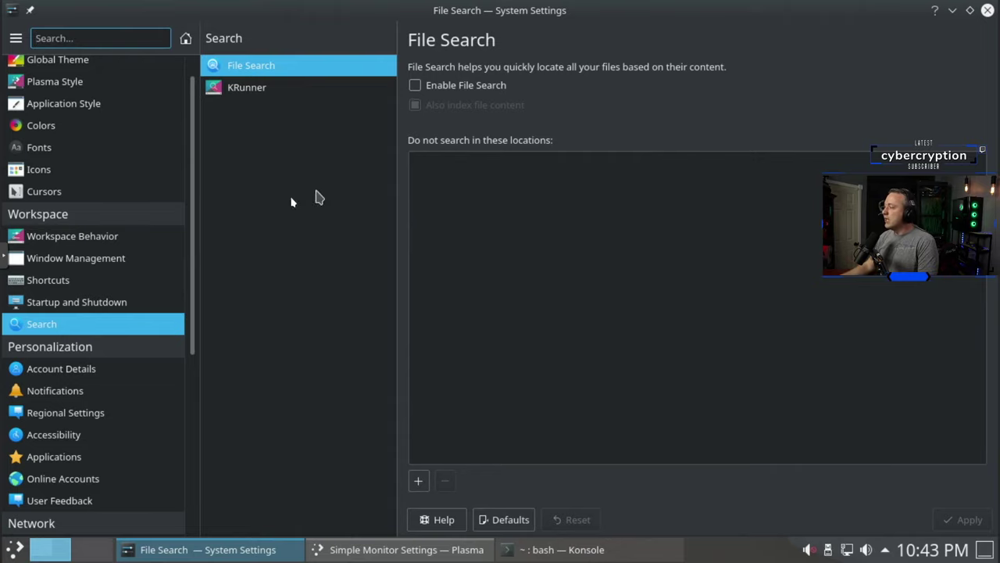
Look over the KDE Wallet preferences under Account Details.
scroll(121, 322, down, 3)
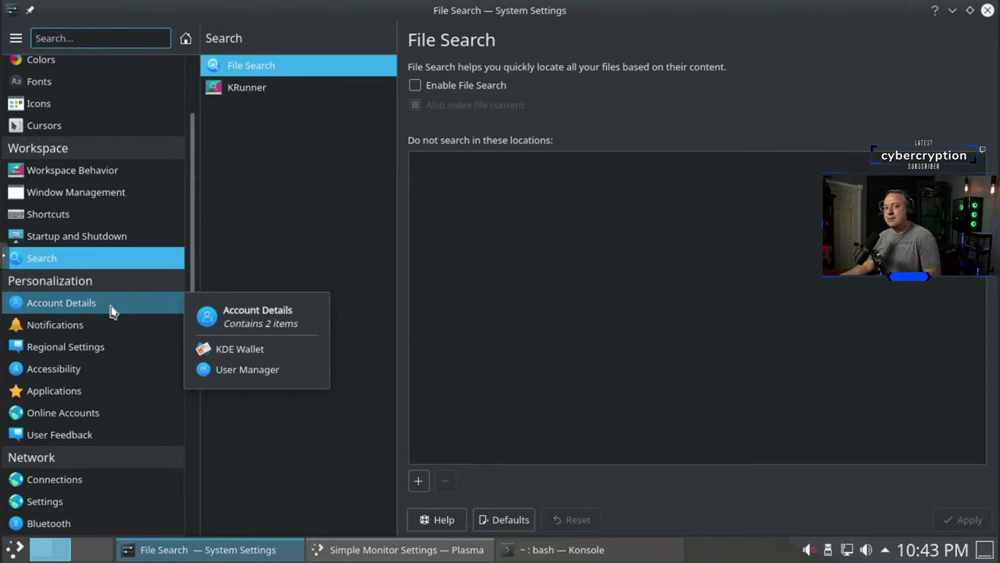
scroll(107, 307, down, 1)
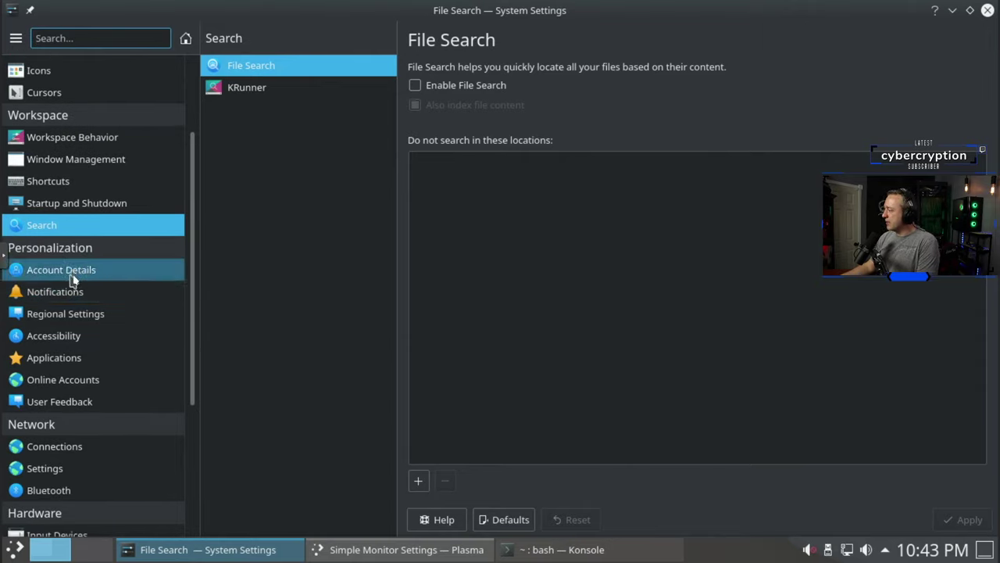
click(100, 271)
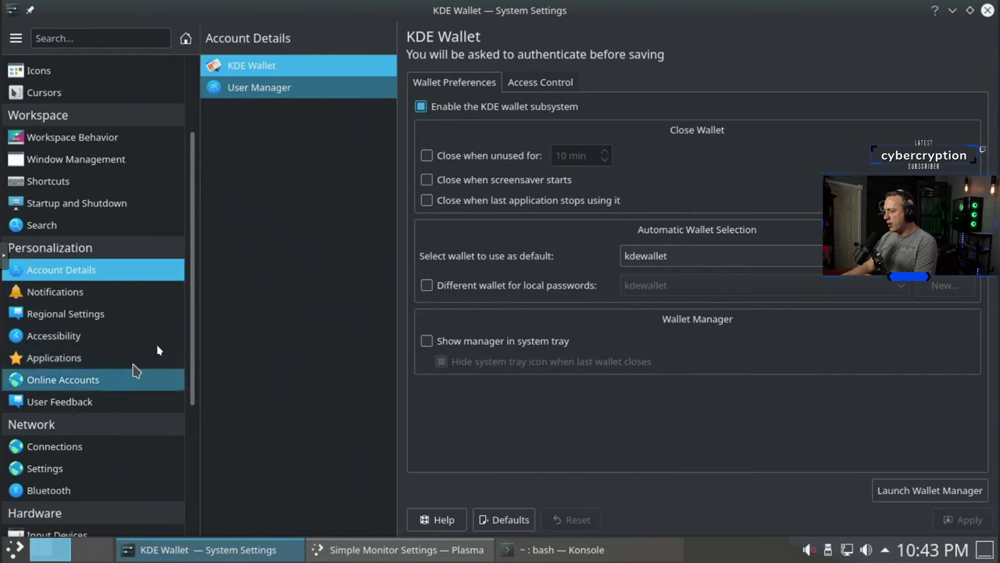
Look through the hardware and VPN connection types offered for a new network connection, and close the list without creating one.
drag(194, 292, 181, 388)
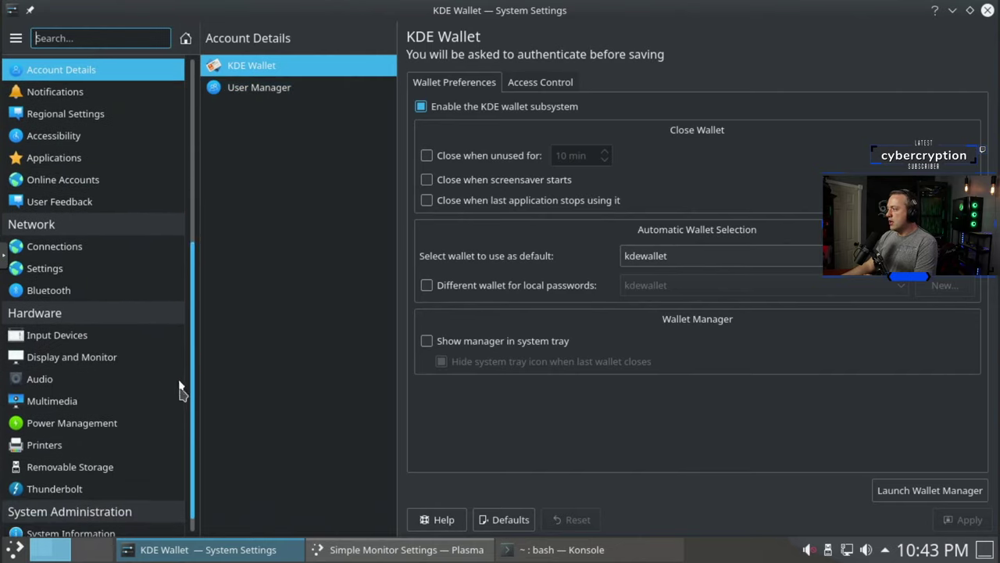
click(73, 248)
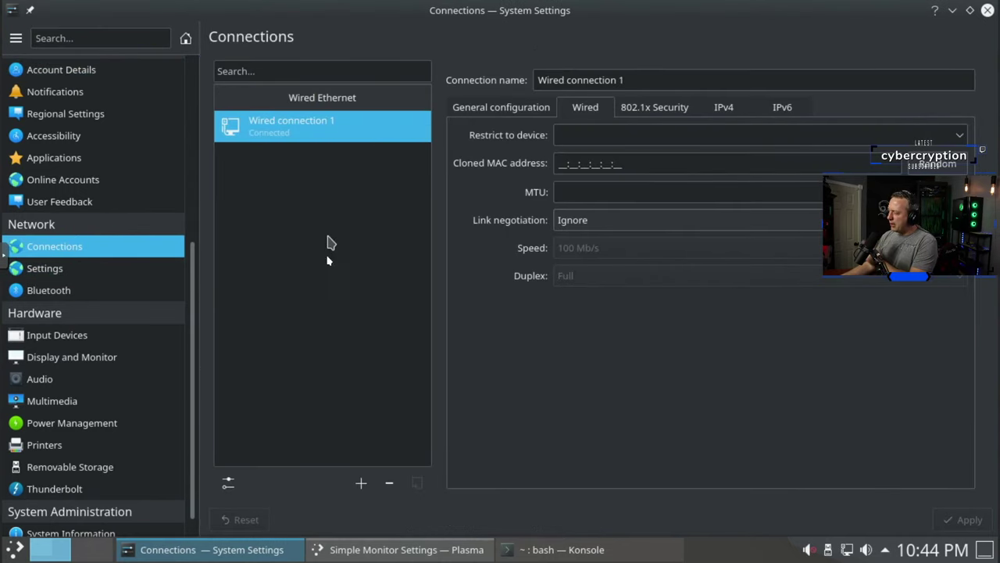
click(361, 481)
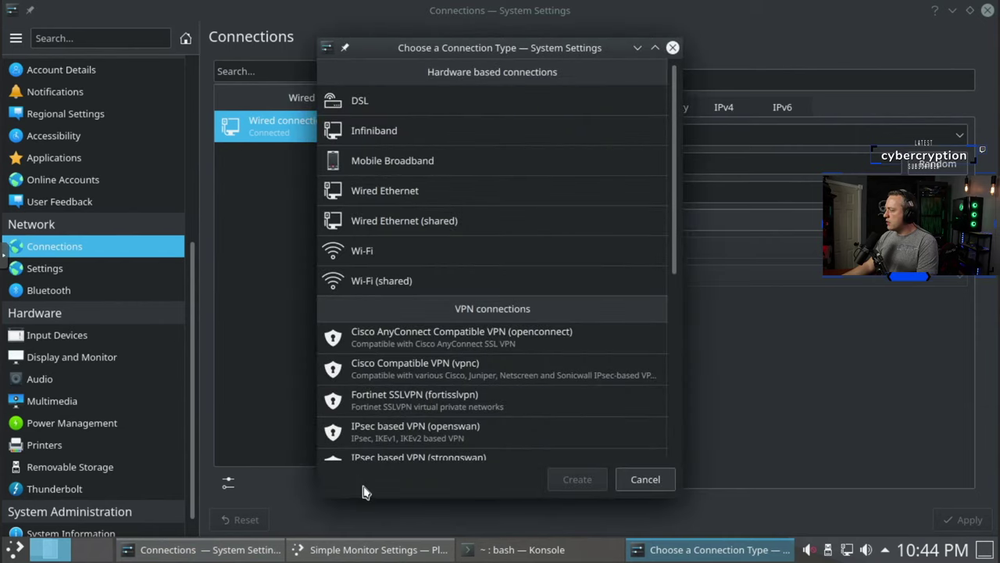
scroll(656, 258, down, 1)
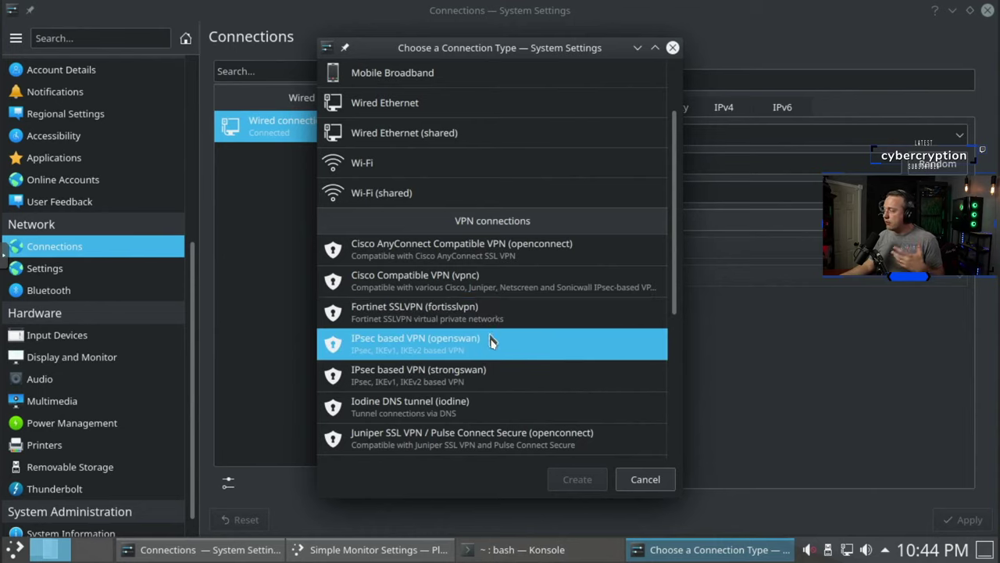
click(672, 49)
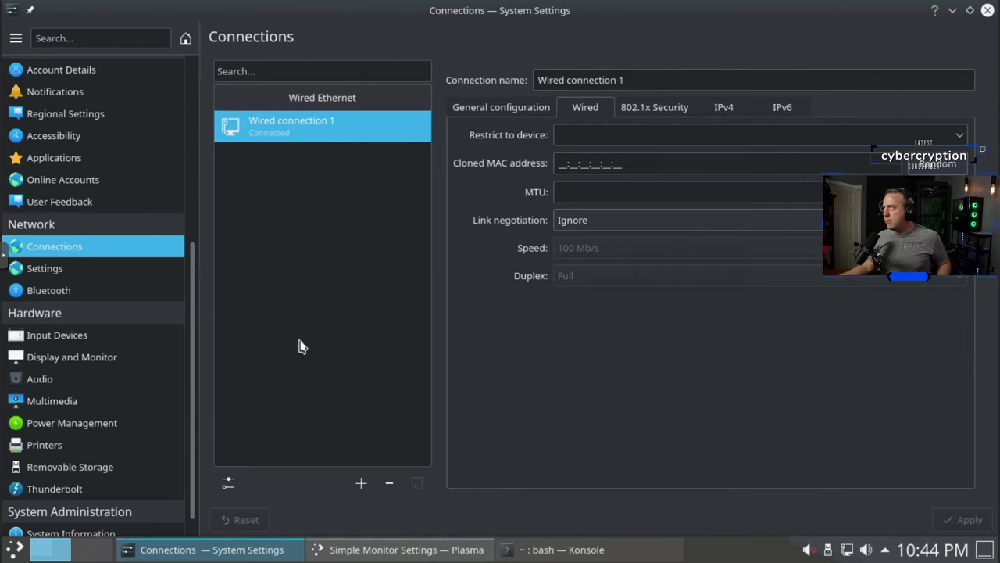
Look over the proxy options in the network settings.
click(78, 268)
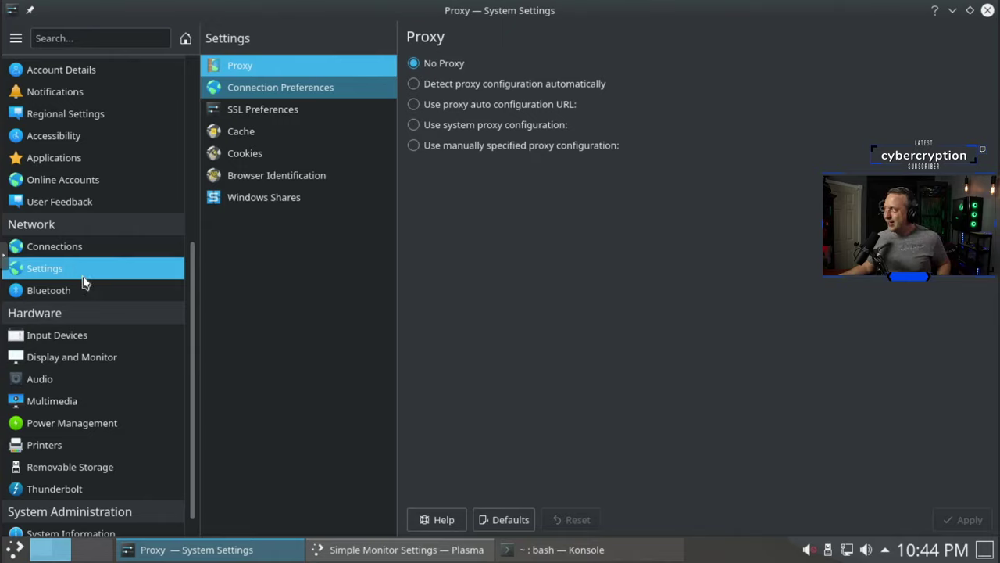
mouse_move(74, 291)
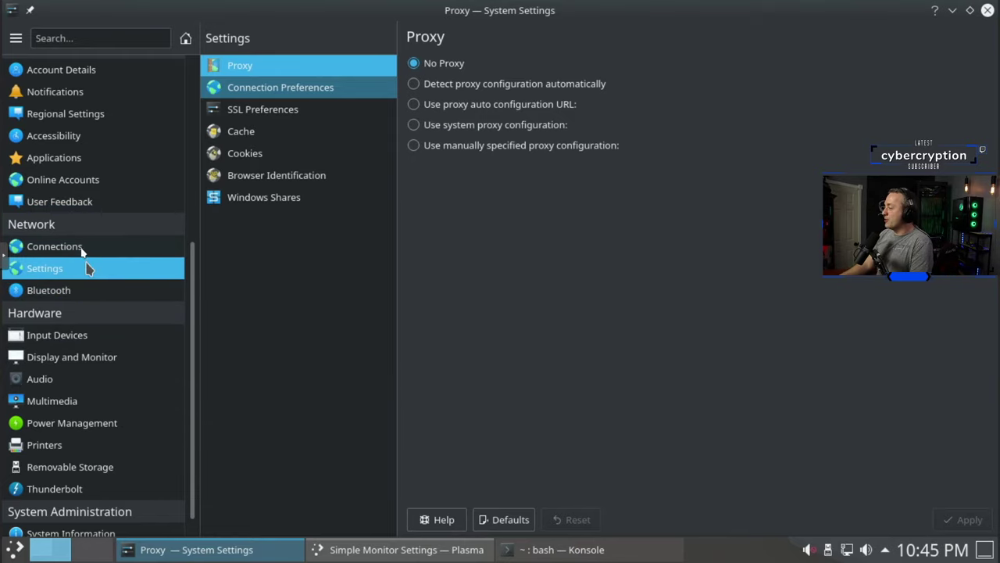
scroll(116, 320, down, 1)
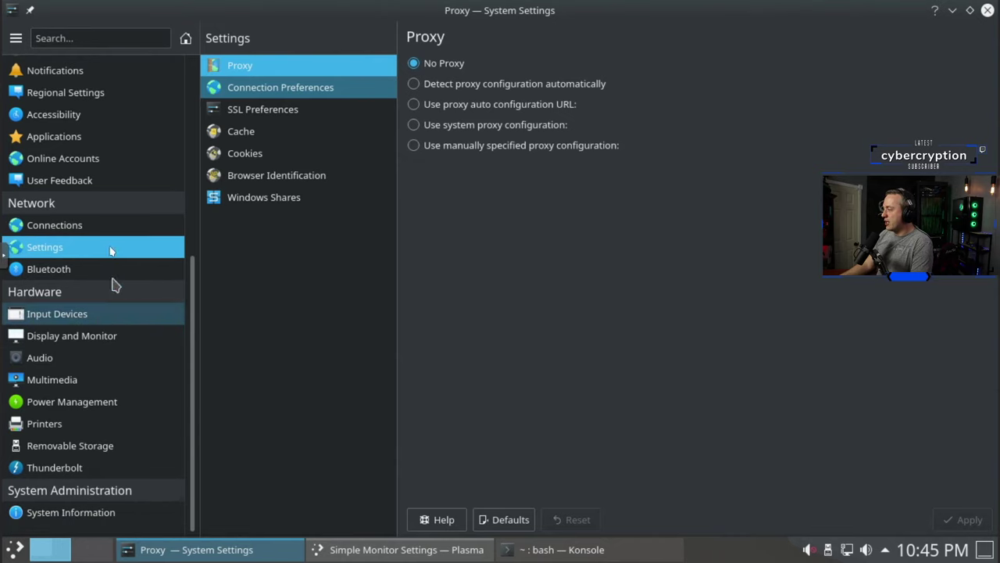
Try the Manual IPv4 method for Wired connection 1, return it to Automatic and discard the changes.
click(70, 227)
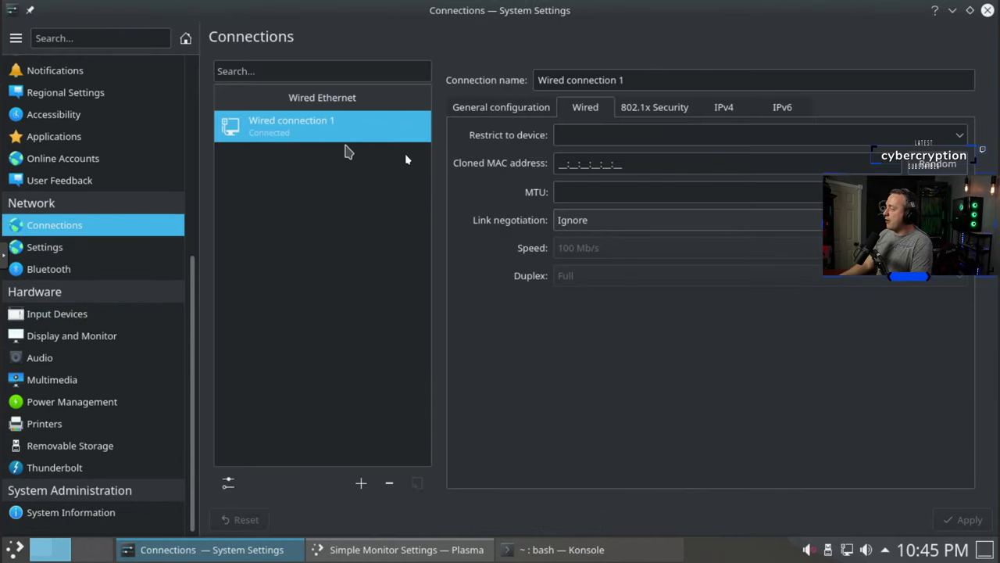
click(723, 107)
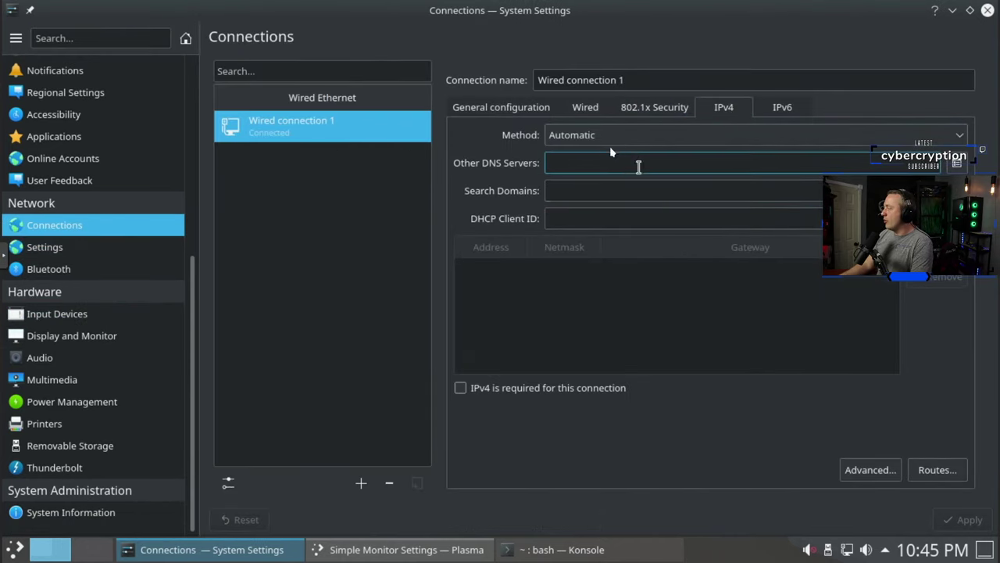
click(617, 136)
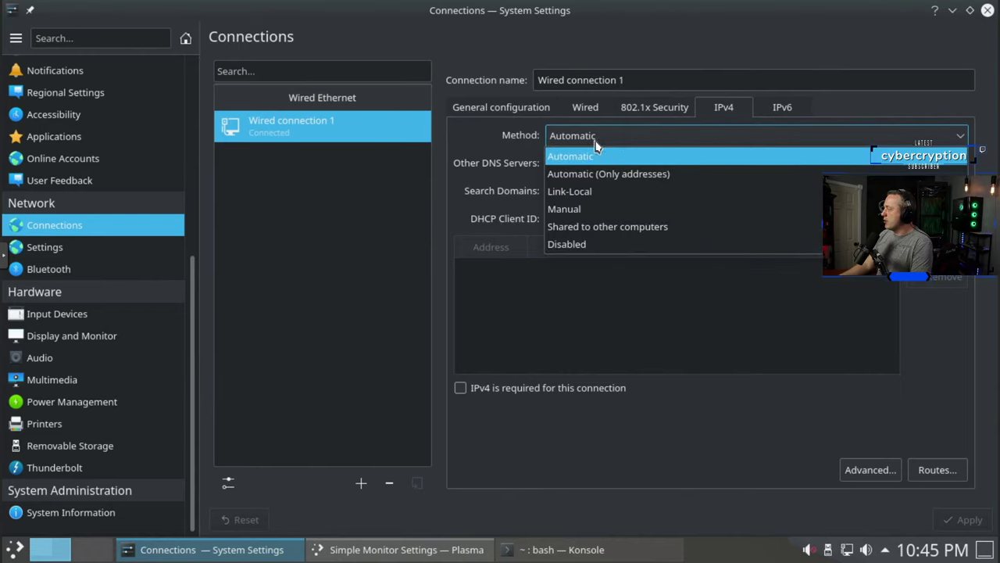
click(586, 209)
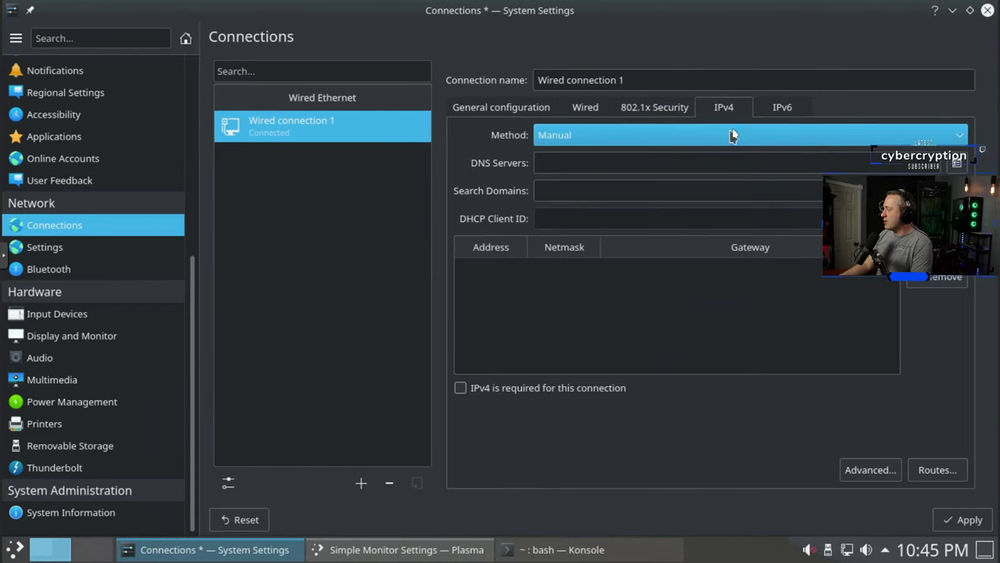
click(690, 135)
click(592, 161)
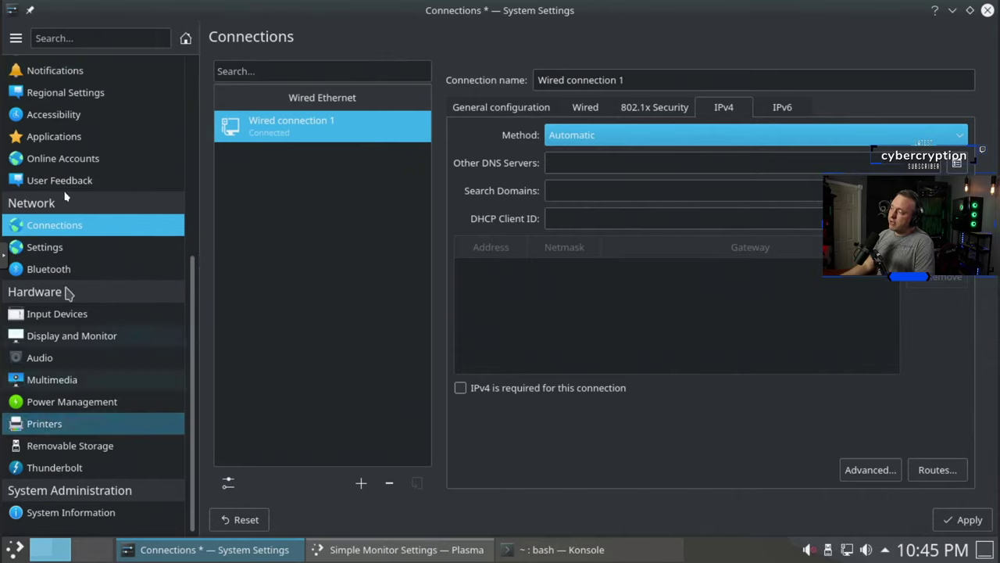
click(68, 318)
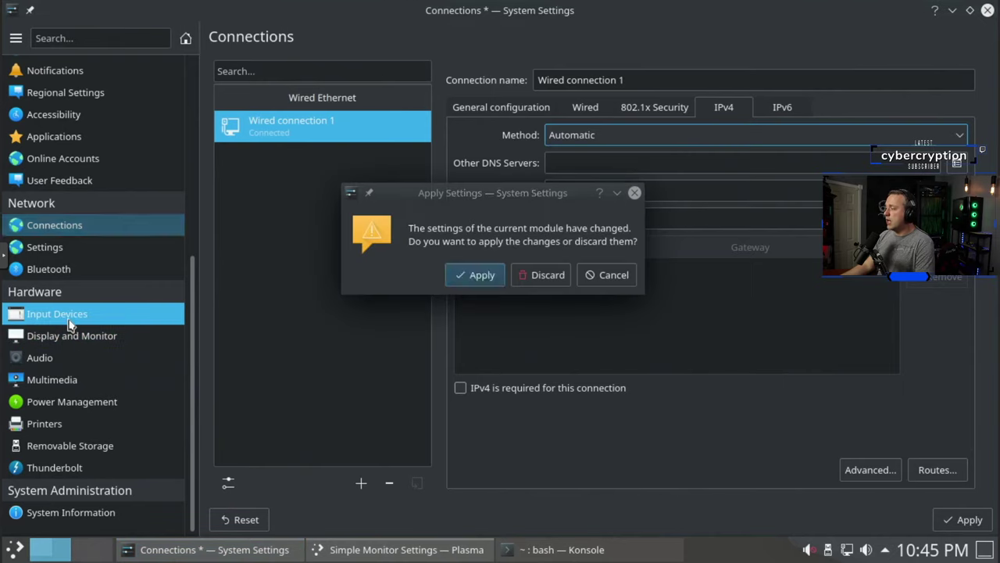
click(561, 275)
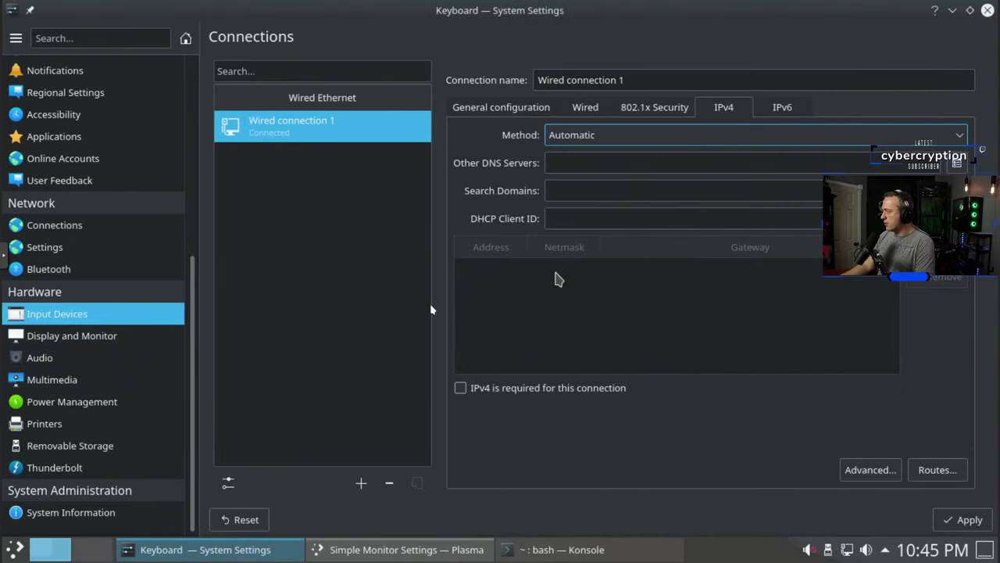
Look over the display configuration and the audio settings for devices, applications and advanced output.
click(64, 336)
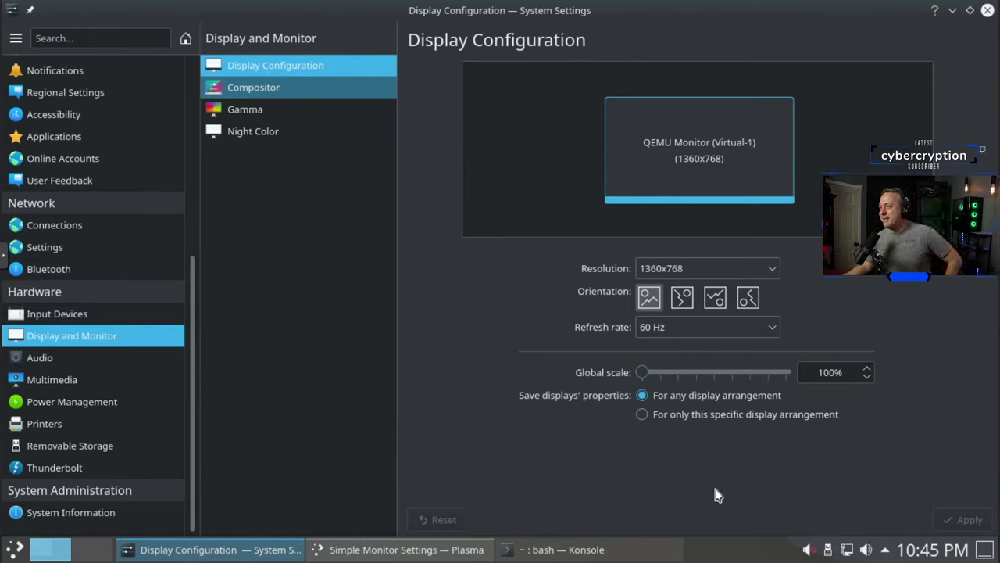
click(92, 364)
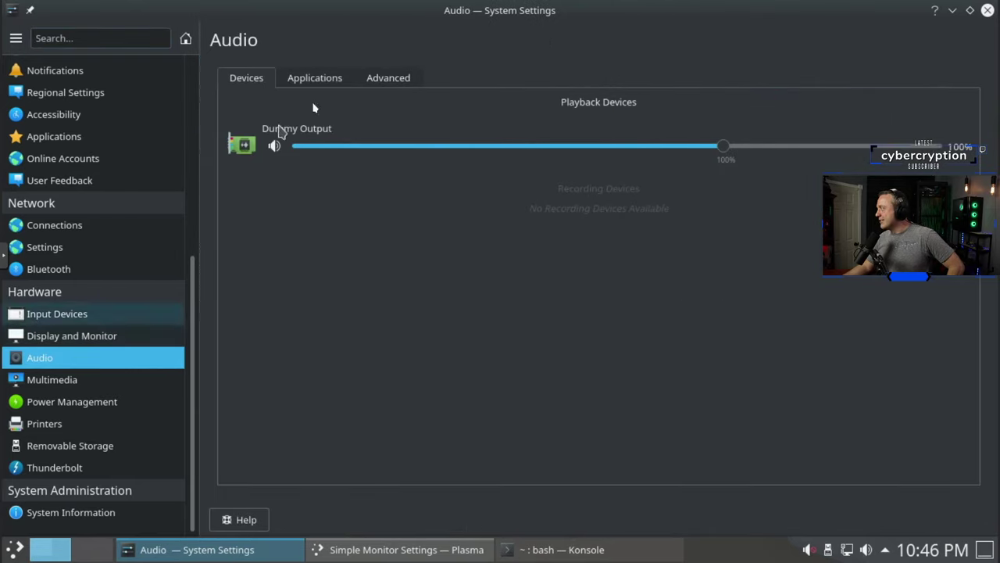
click(329, 82)
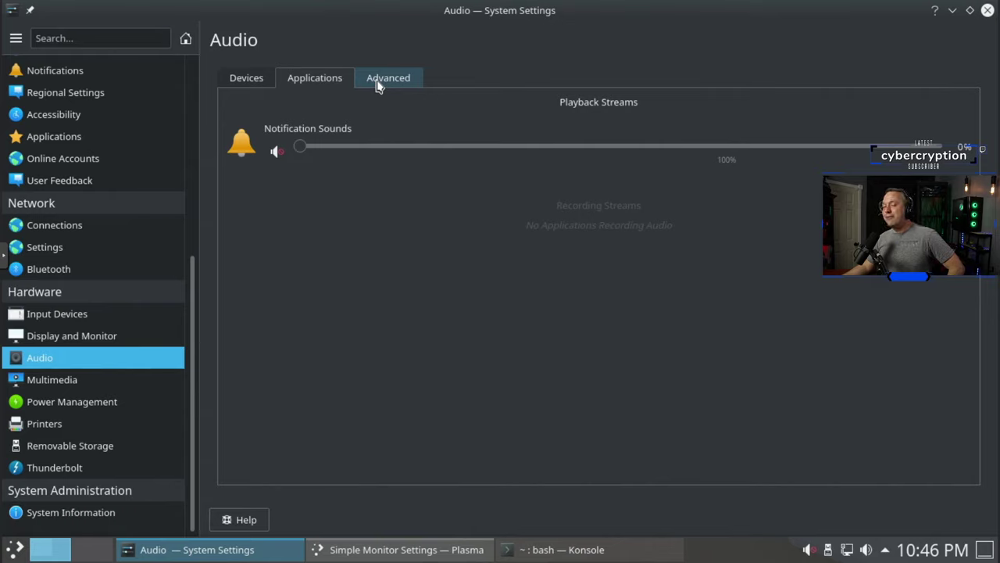
click(377, 82)
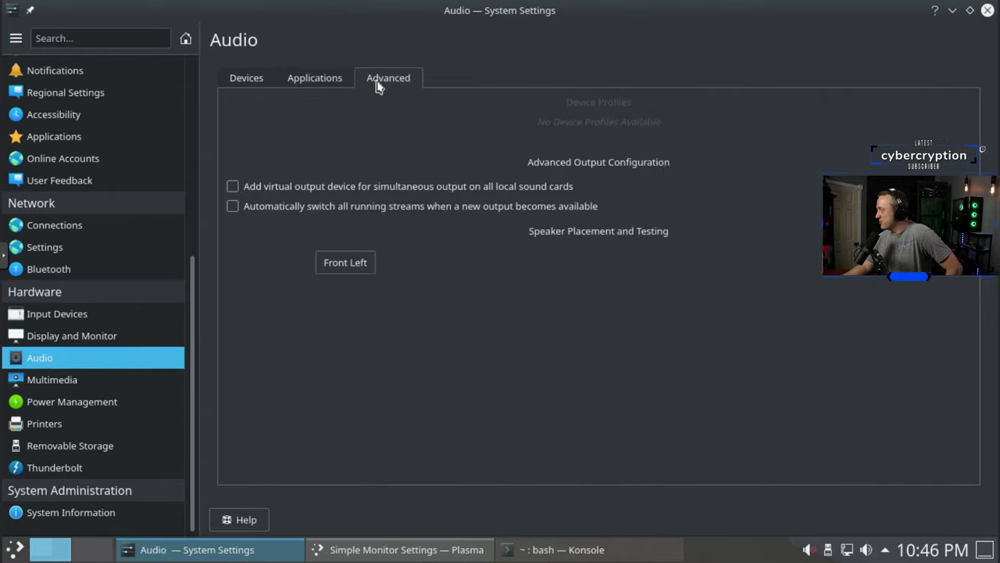
click(261, 80)
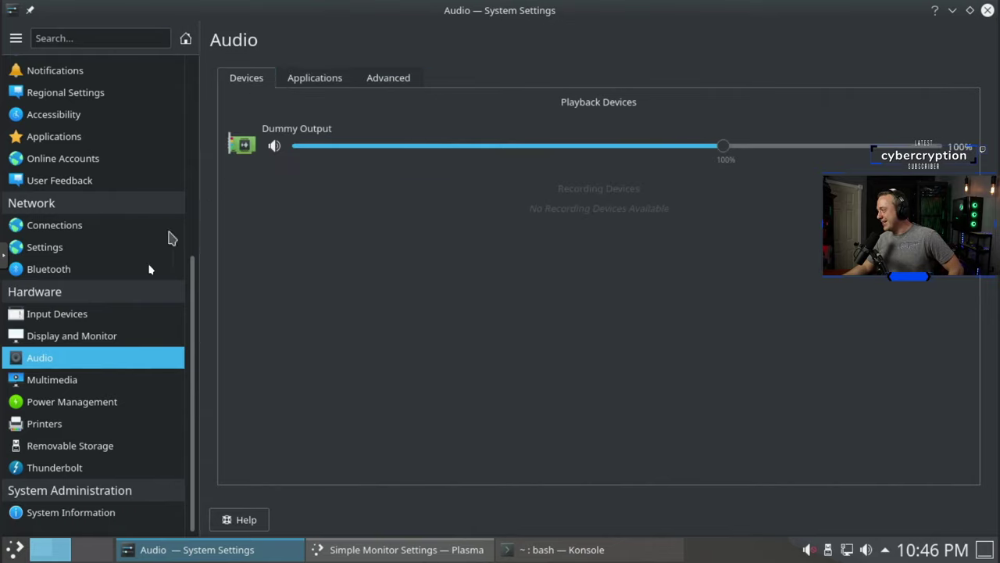
Look over the Multimedia settings for audio CDs and the Energy Saving options in Power Management.
click(121, 382)
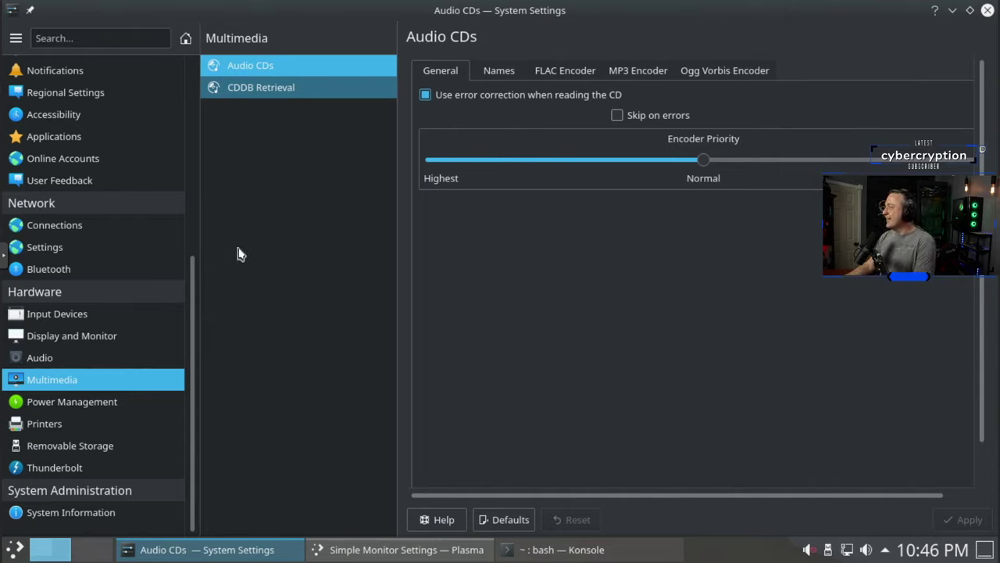
click(88, 407)
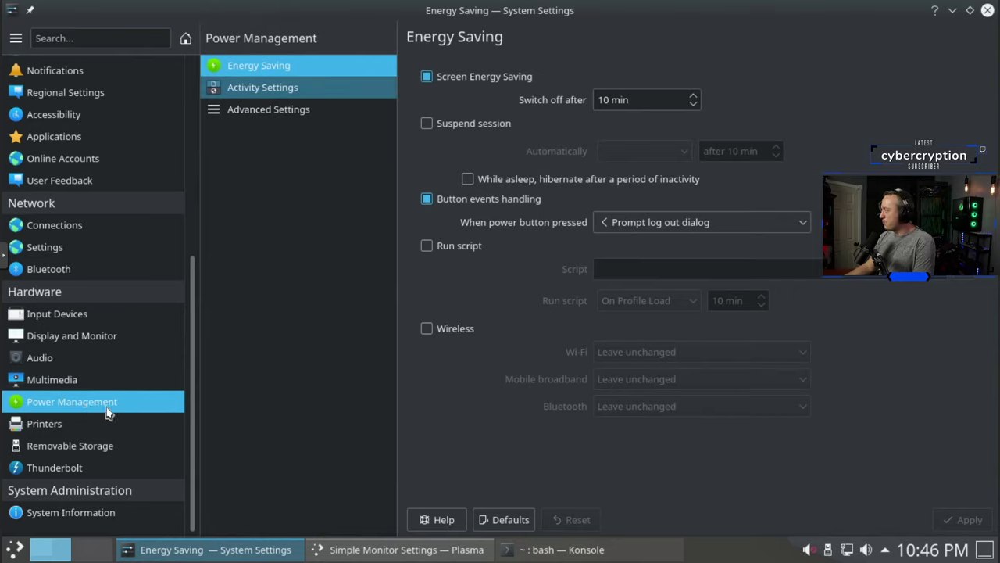